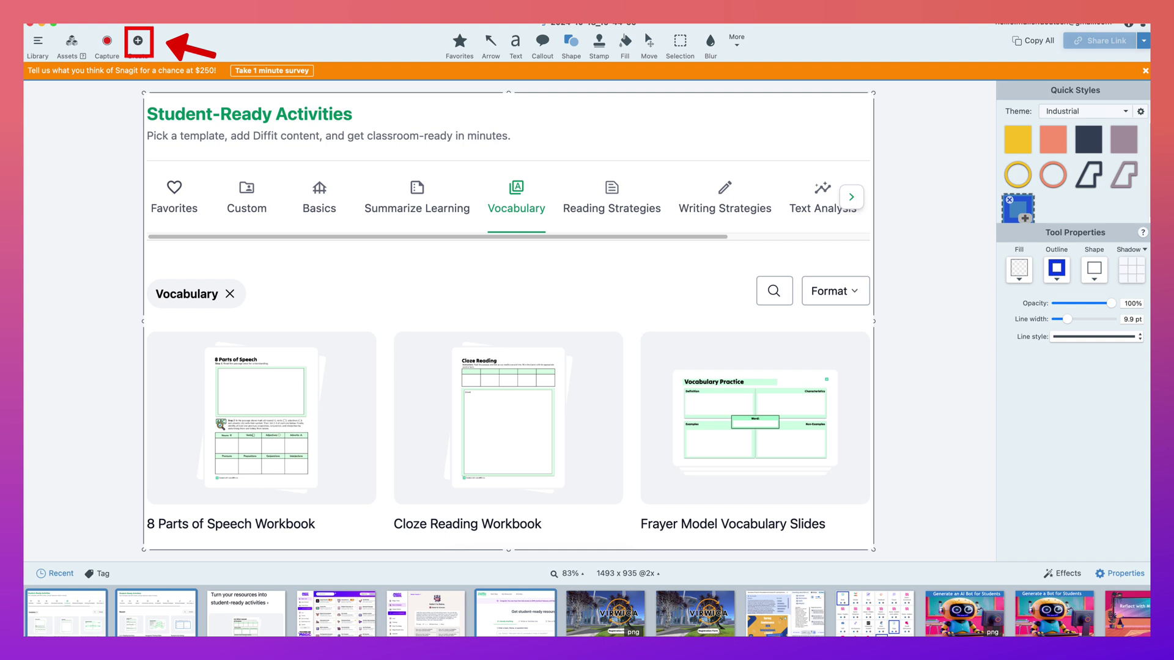
Step: Start a video from the three images with webcam and cursor recording switched on
{"action": "left_click", "coordinate": [138, 41]}
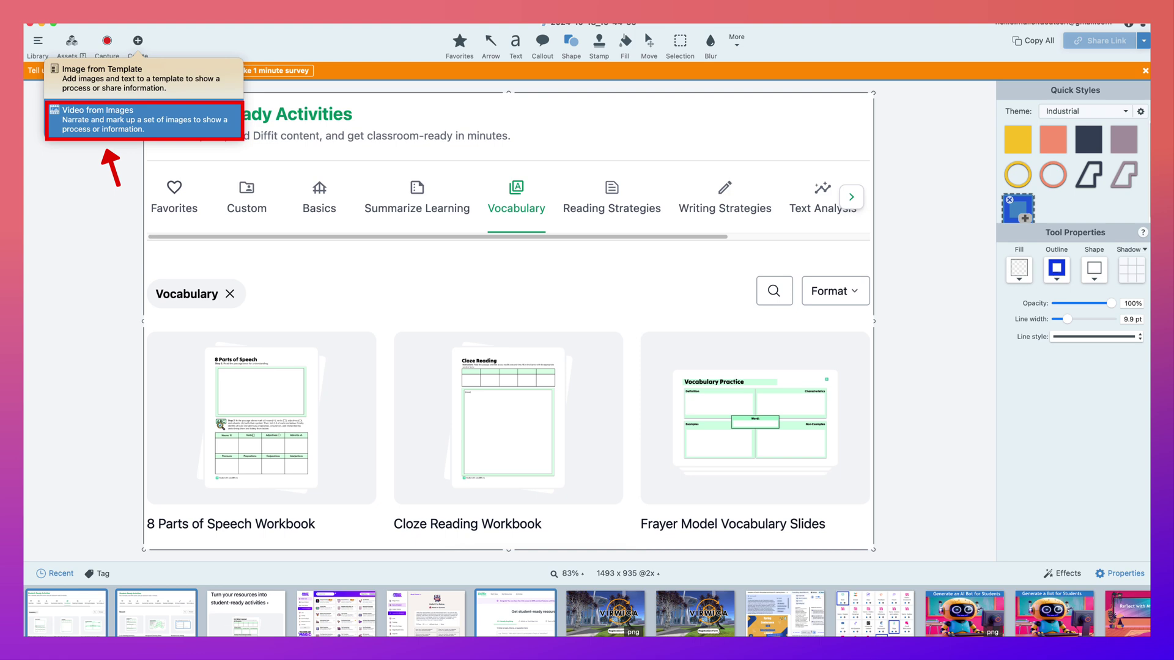
{"action": "key", "text": "Return"}
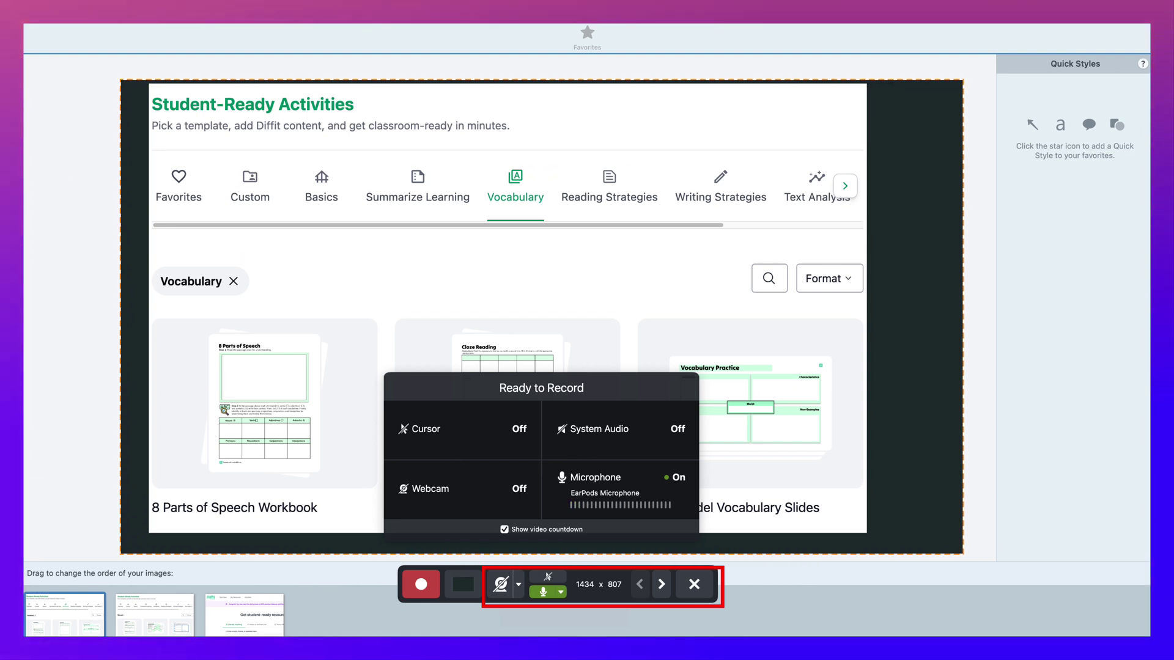
{"action": "left_click", "coordinate": [501, 584]}
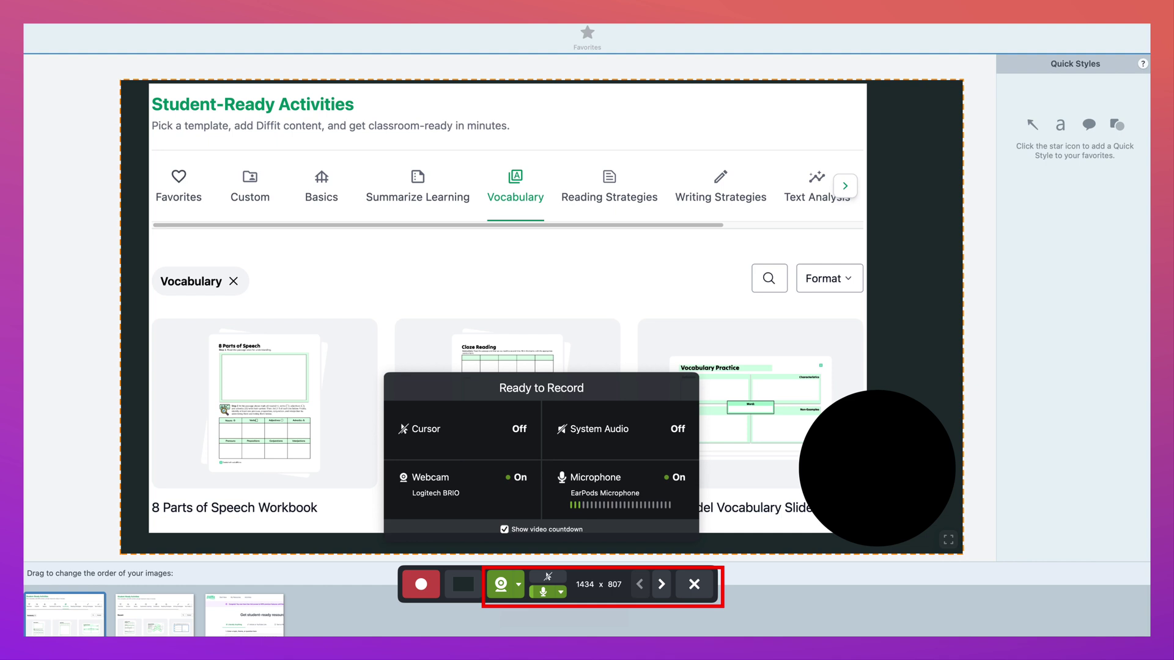
{"action": "left_click", "coordinate": [548, 577]}
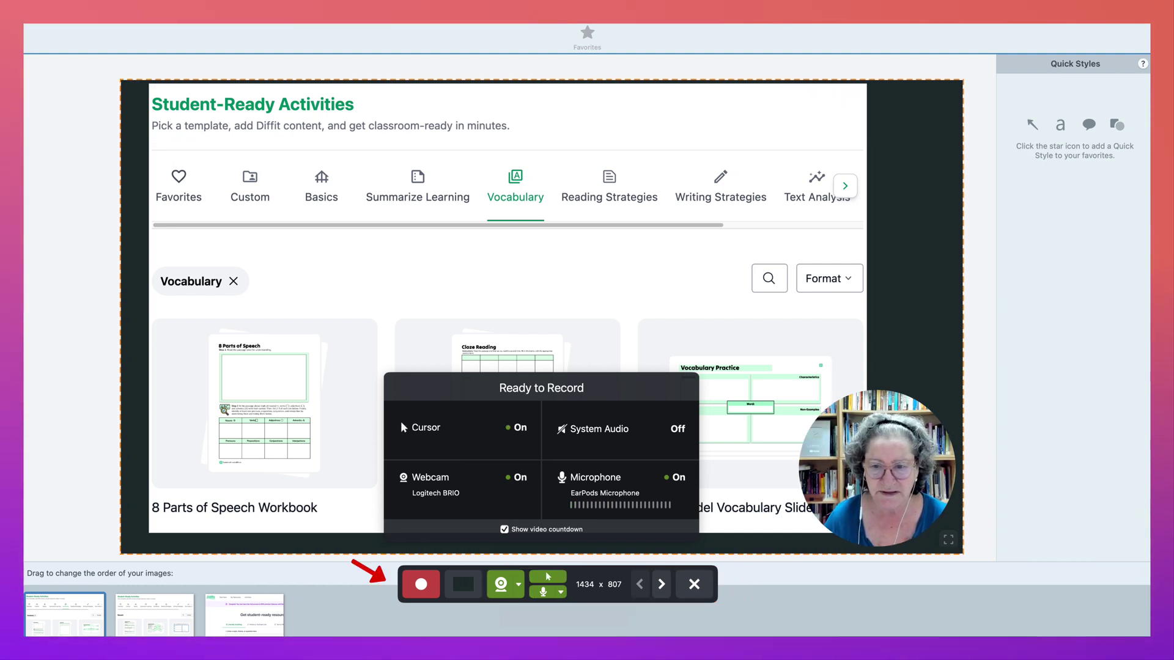
Step: Record a narrated webcam video, advancing through the Recent activities and Diffit start page slides
{"action": "key", "text": "shift+F9"}
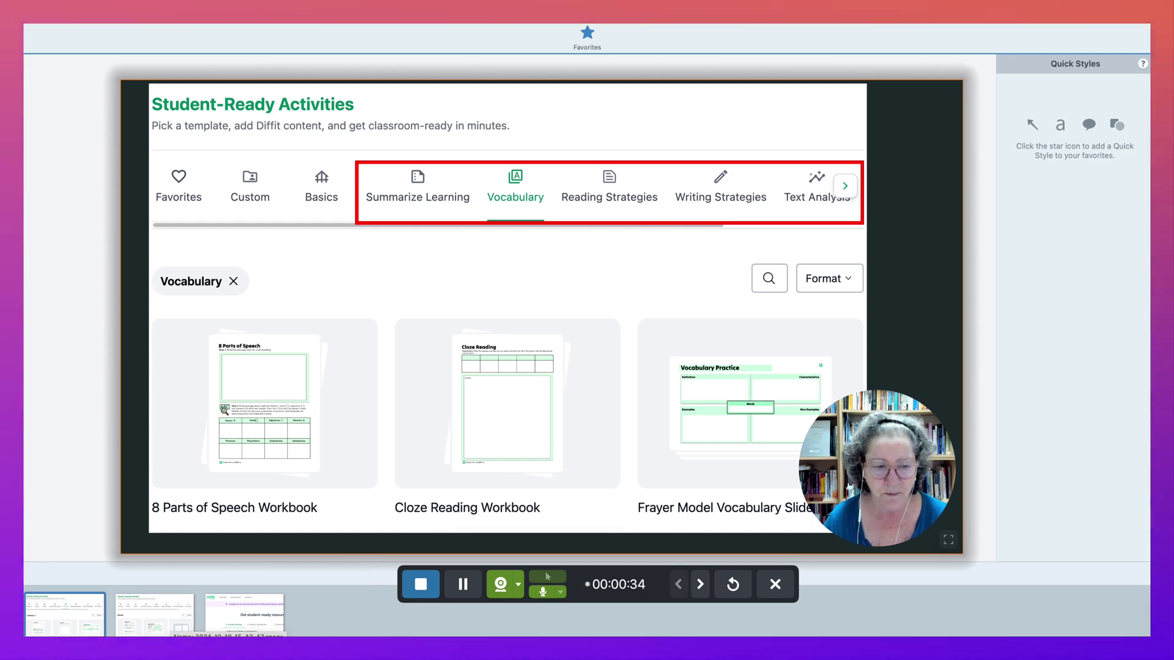
{"action": "key", "text": "Right"}
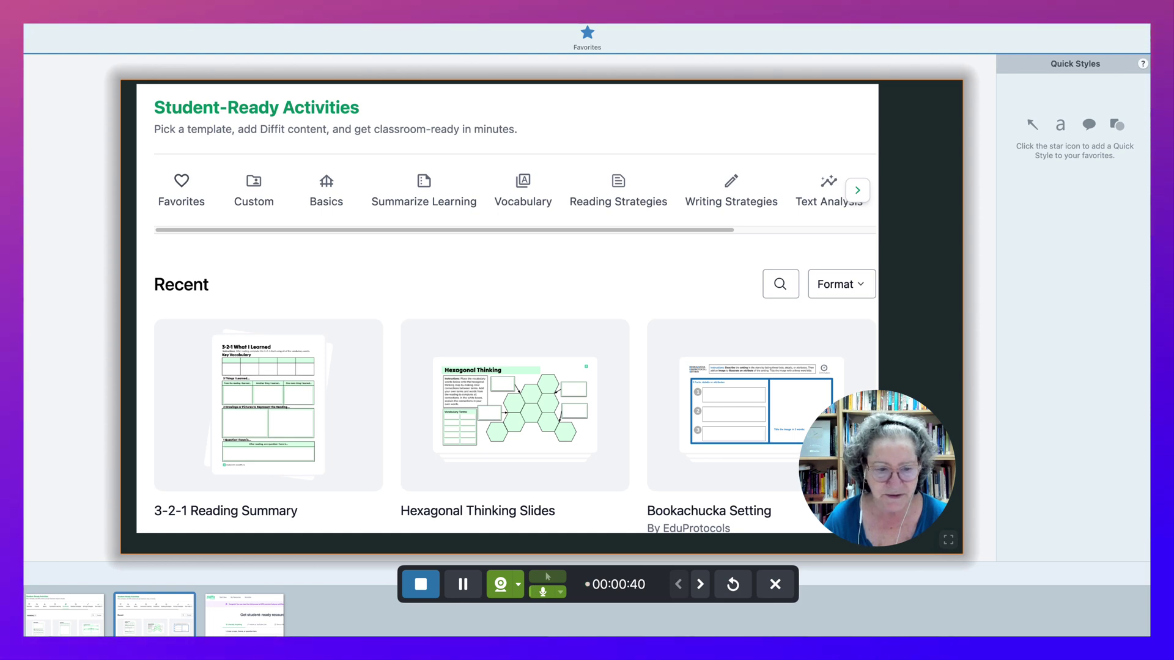
{"action": "key", "text": "Right"}
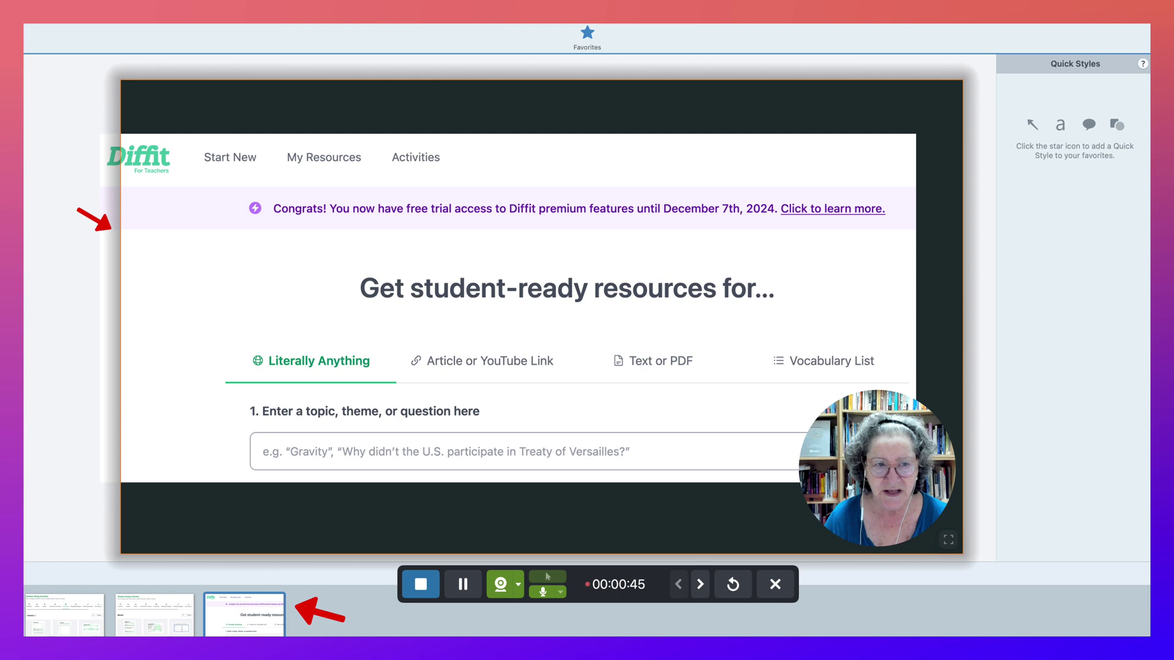
{"action": "key", "text": "Right"}
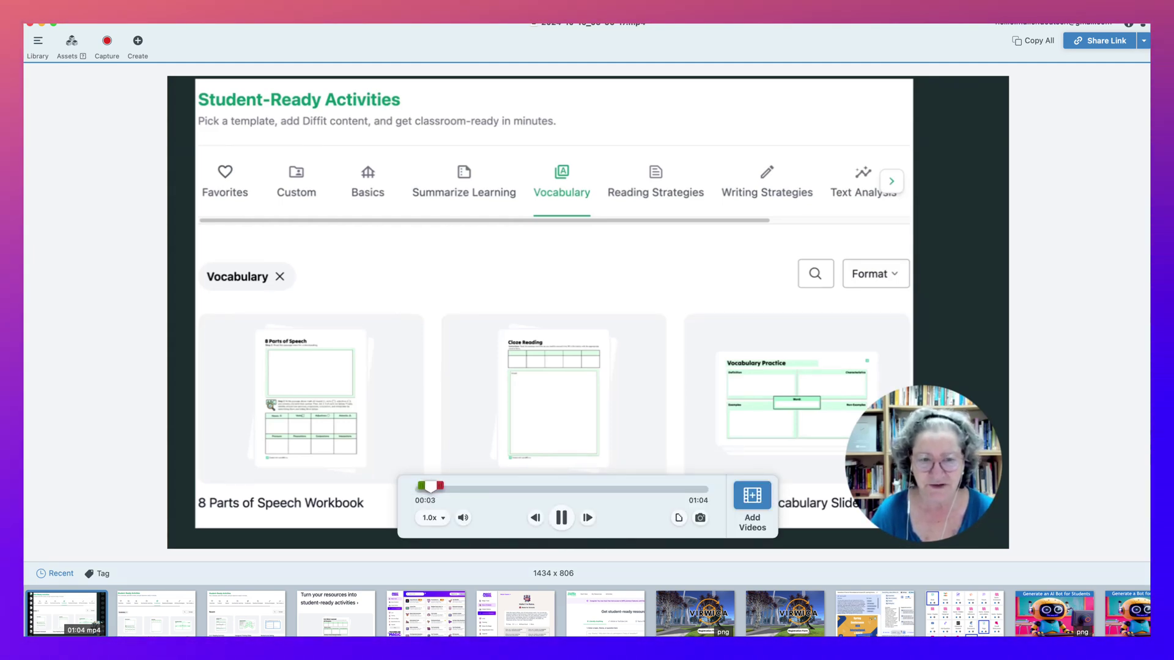
Step: Play the 1:04 recording with louder volume, pause it at 0:14, and bring up Combine Videos
{"action": "key", "text": "XF86AudioRaiseVolume"}
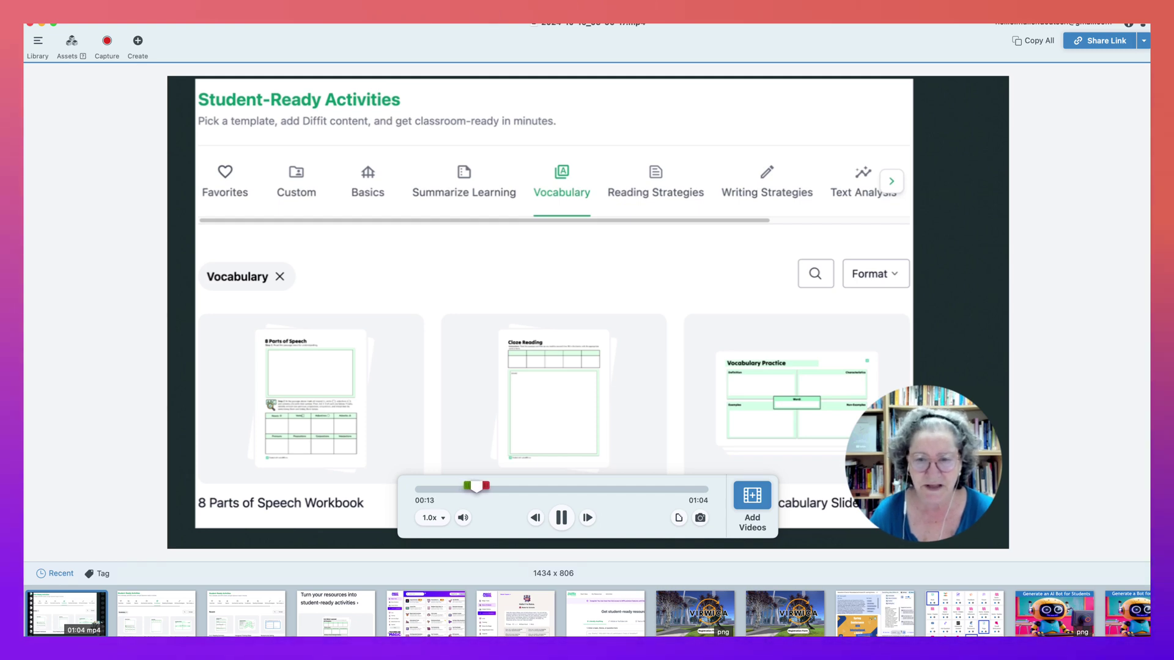
{"action": "key", "text": "space"}
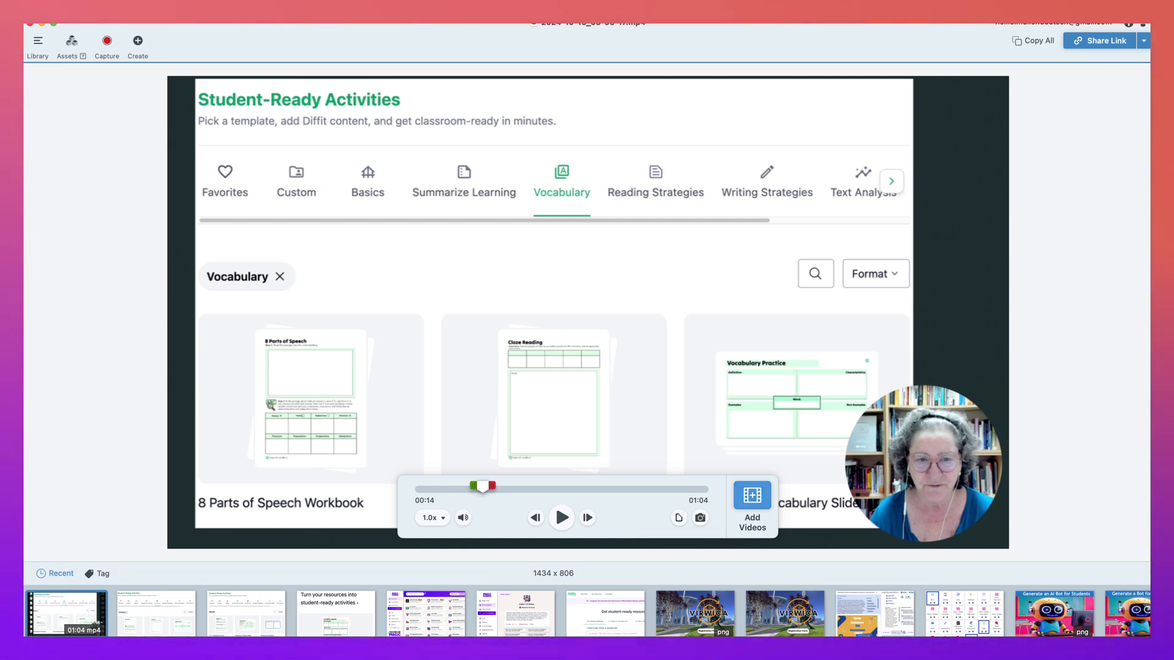
{"action": "left_click", "coordinate": [752, 496]}
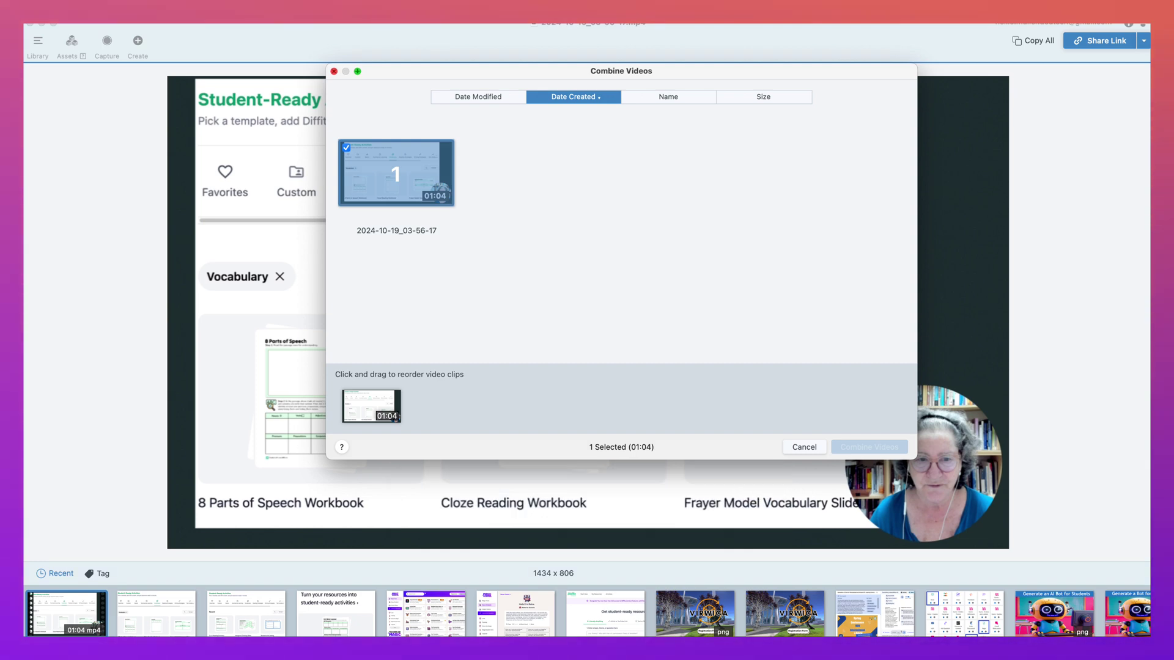
Step: Dismiss Combine Videos and share the recording to Screencast
{"action": "key", "text": "Escape"}
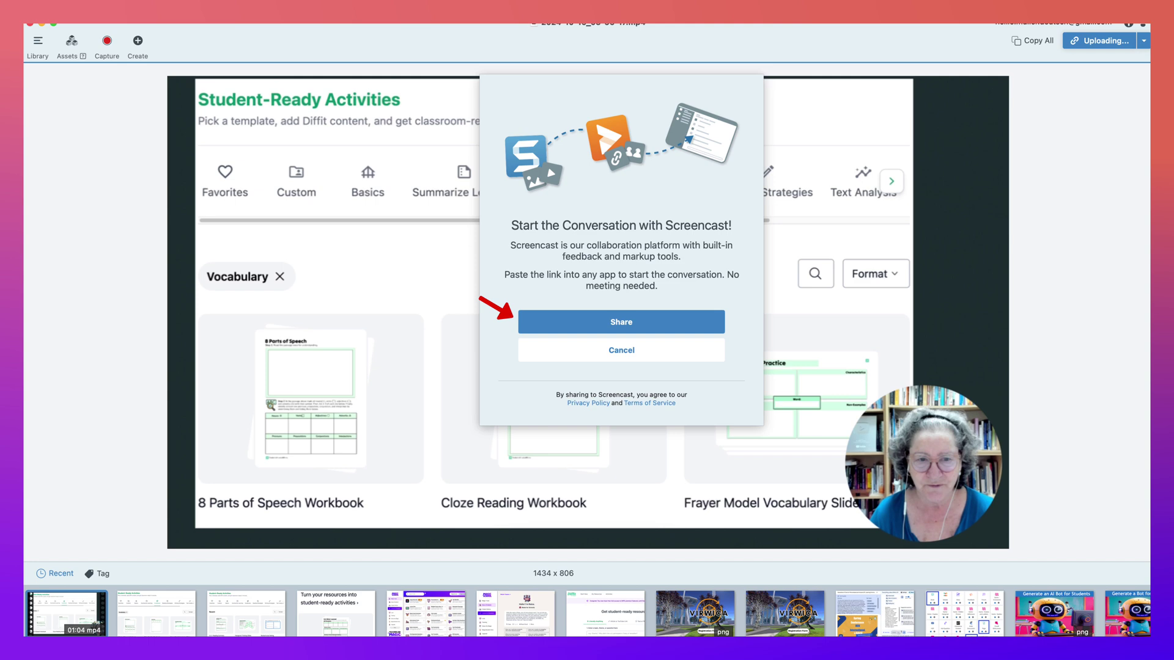
{"action": "key", "text": "Escape"}
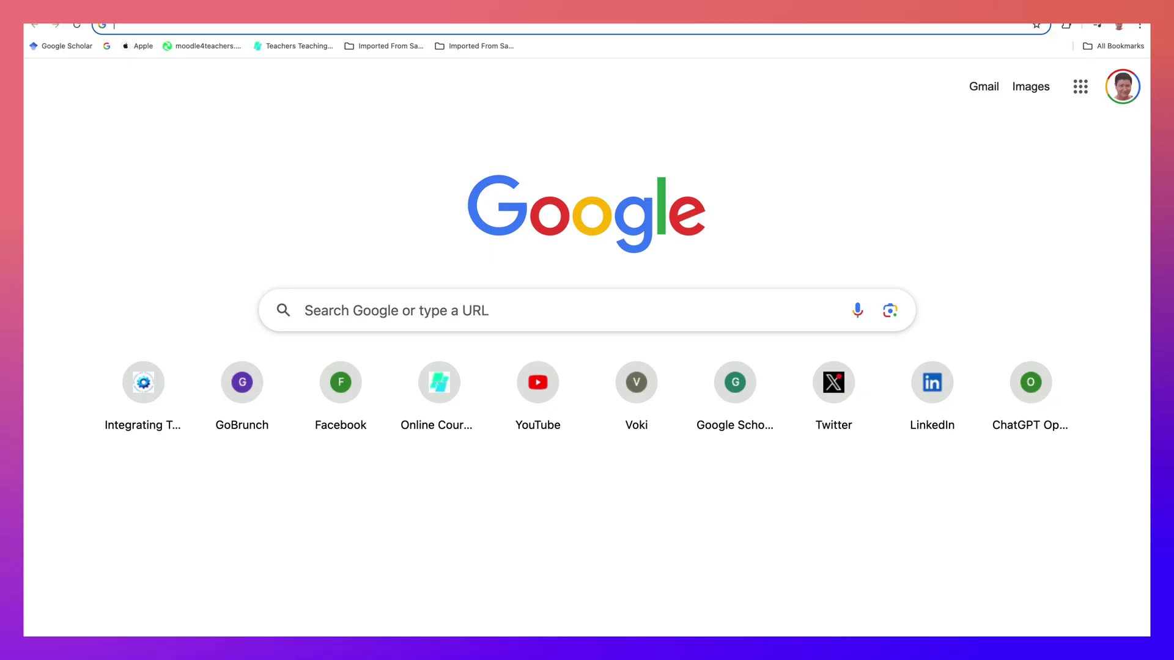
Step: Load the copied Screencast link in Chrome
{"action": "type", "text": "https://app.screencast.com/MWiw4dhodw4oK"}
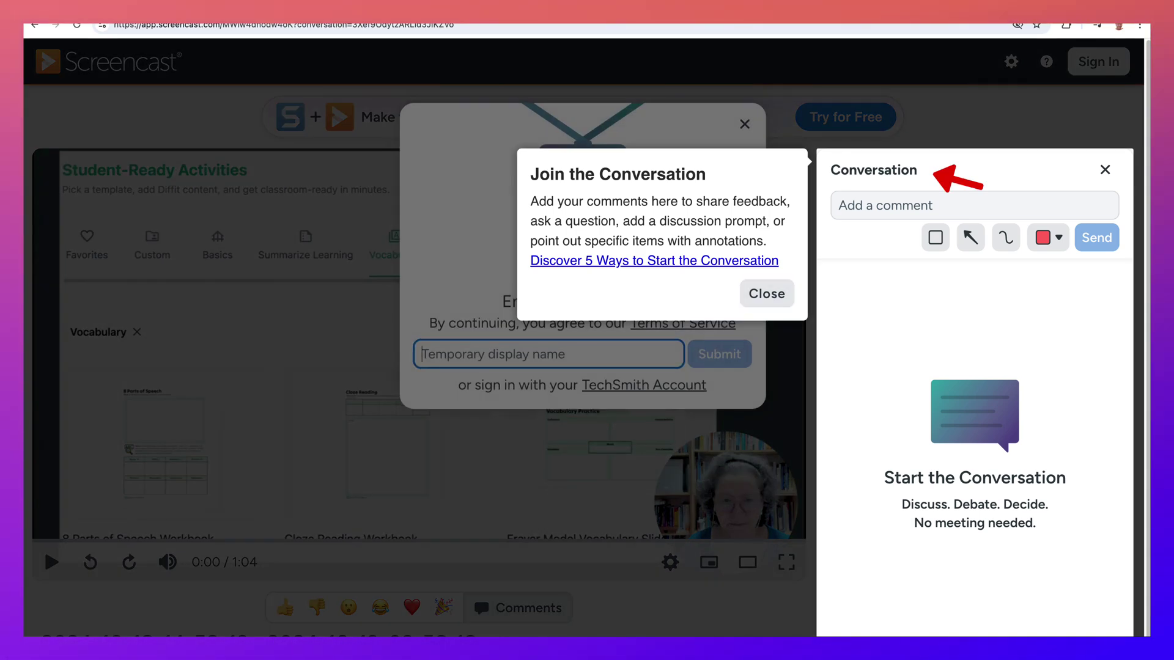
Step: Dismiss the conversation tip and display-name prompt, then start video playback
{"action": "left_click", "coordinate": [767, 294]}
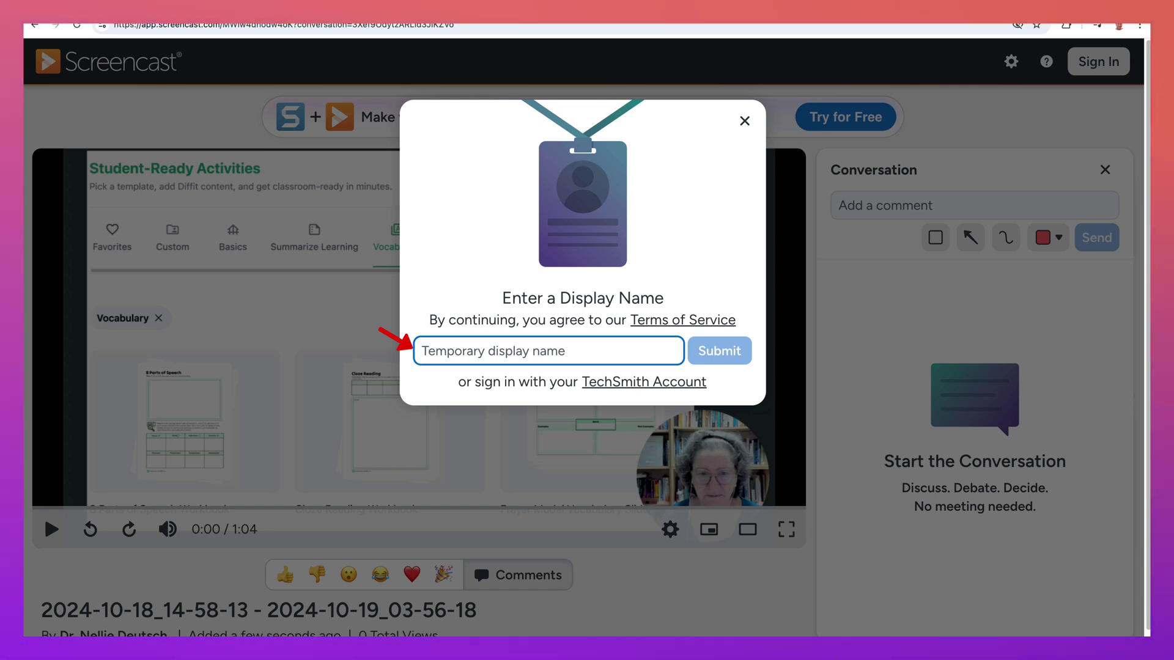
{"action": "left_click", "coordinate": [744, 121]}
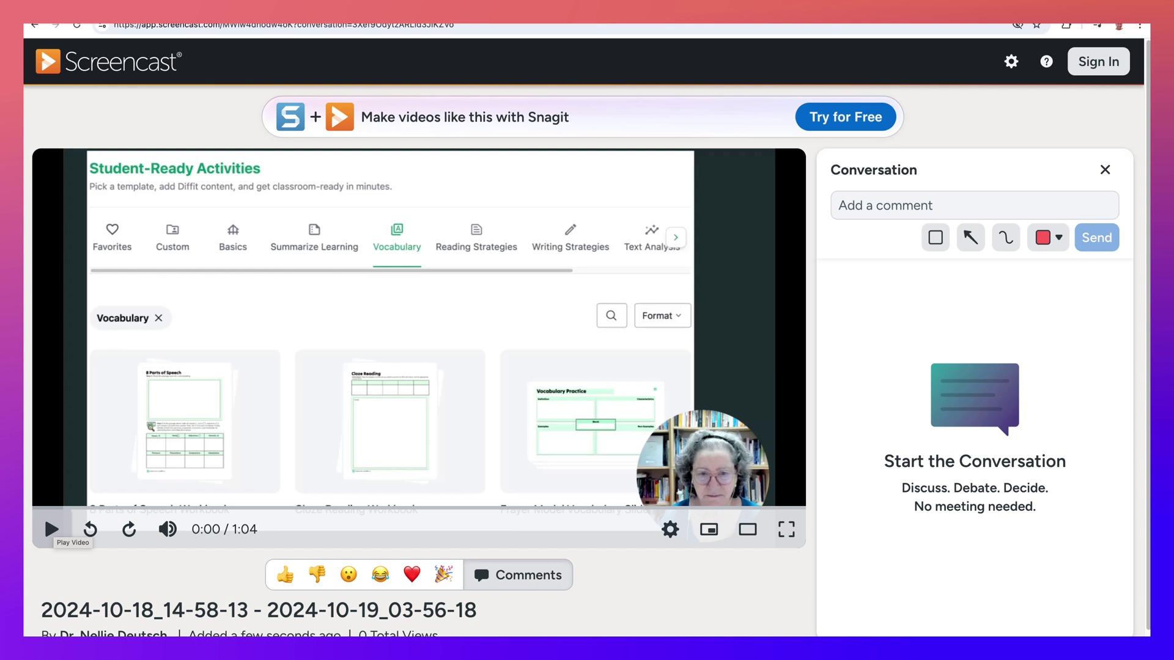
{"action": "left_click", "coordinate": [43, 512]}
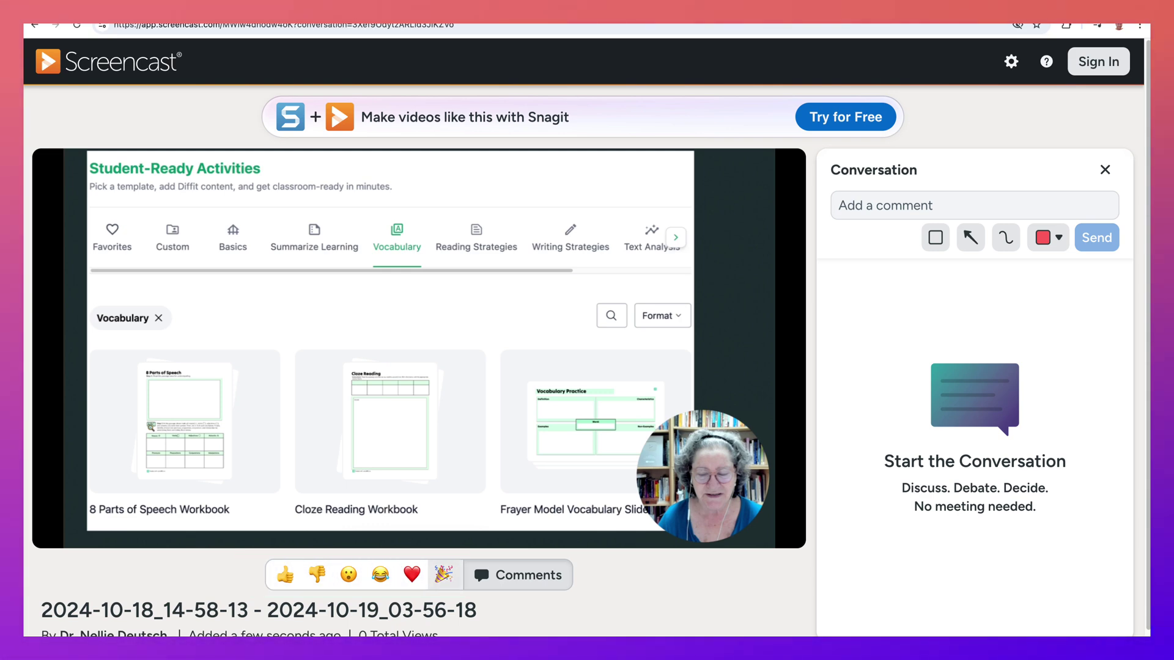
Step: React with an emoji, submit a display name, and begin the comment "Where's"
{"action": "left_click", "coordinate": [444, 574]}
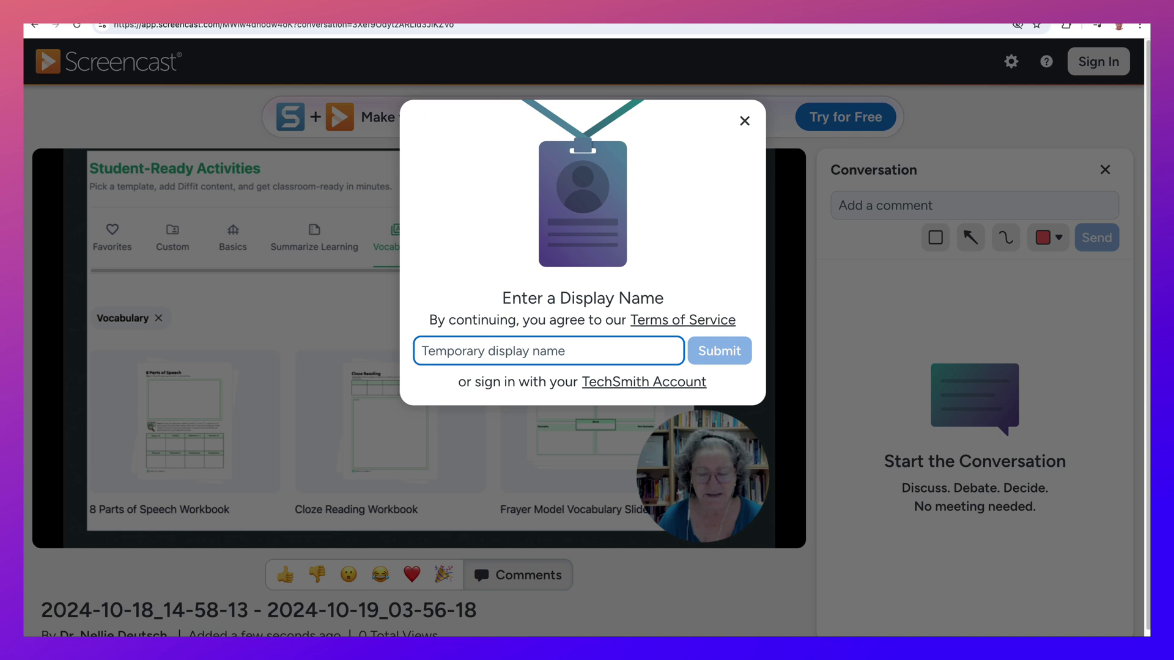
{"action": "type", "text": "Nellie"}
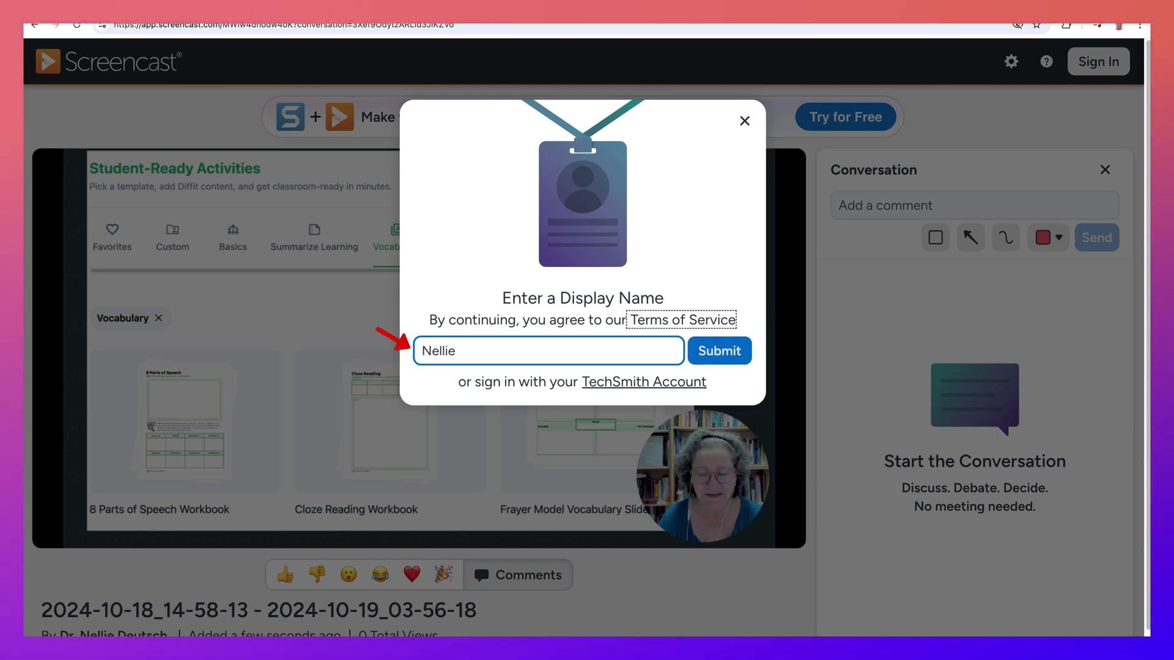
{"action": "key", "text": "Return"}
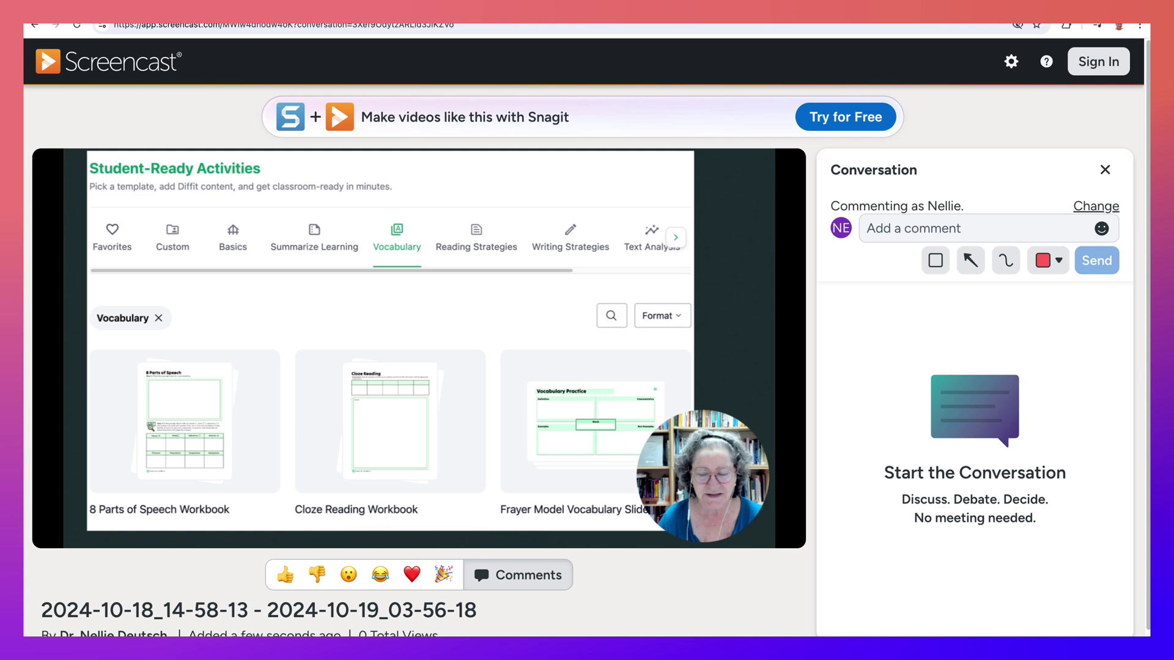
{"action": "left_click", "coordinate": [542, 575]}
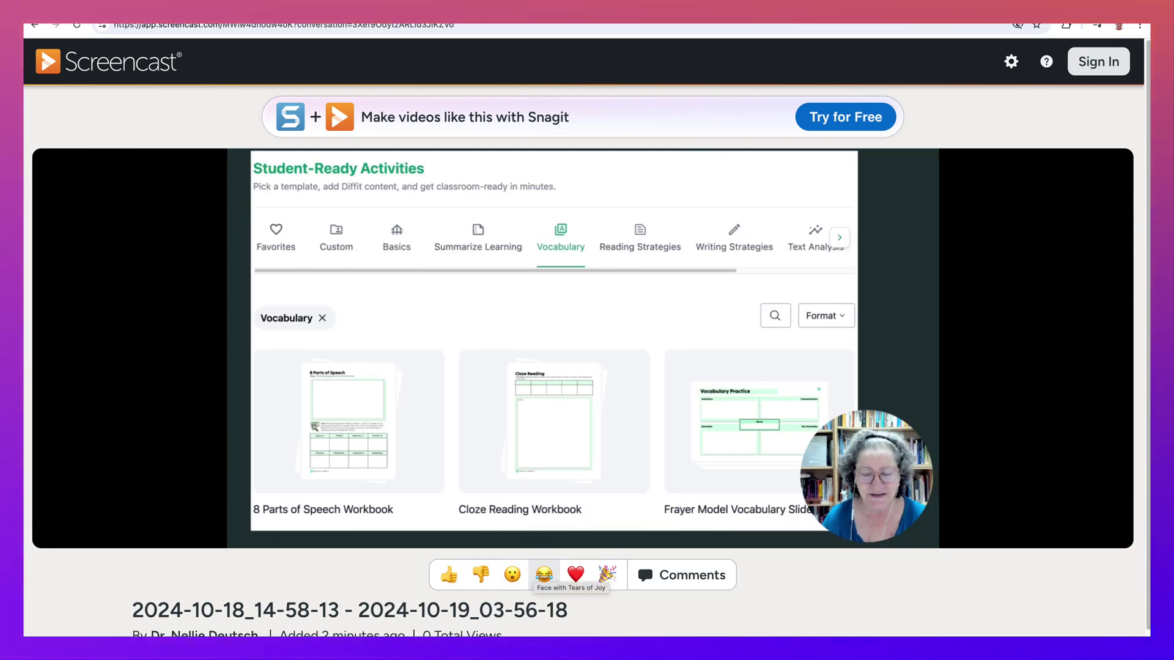
{"action": "left_click", "coordinate": [682, 575]}
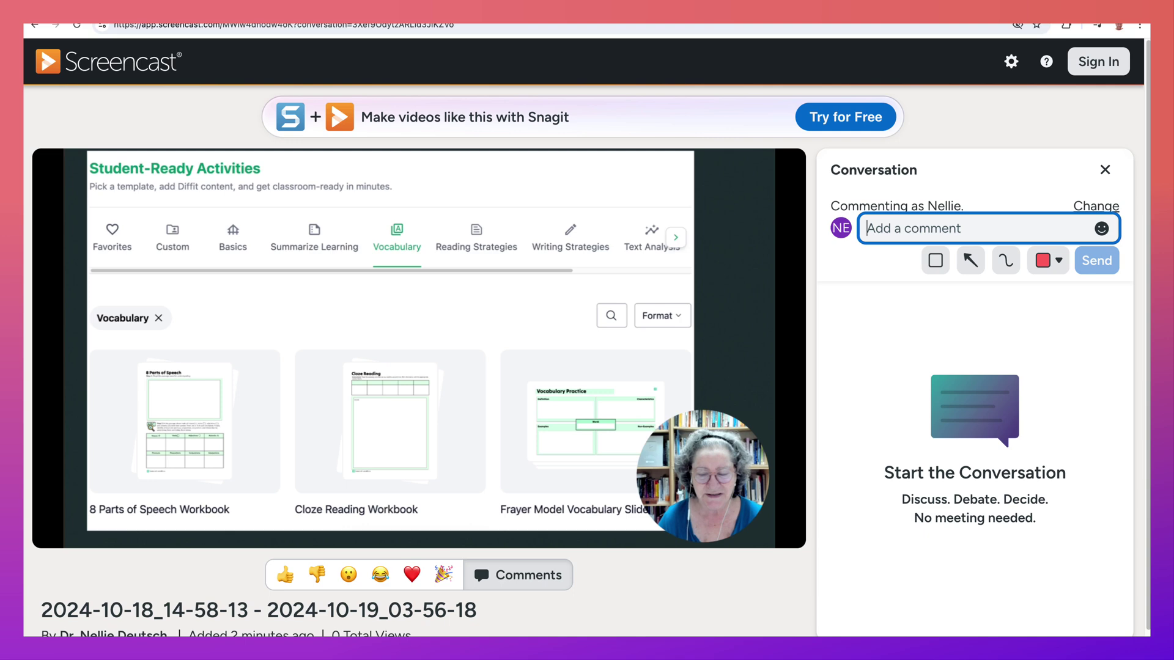
{"action": "type", "text": "Where"}
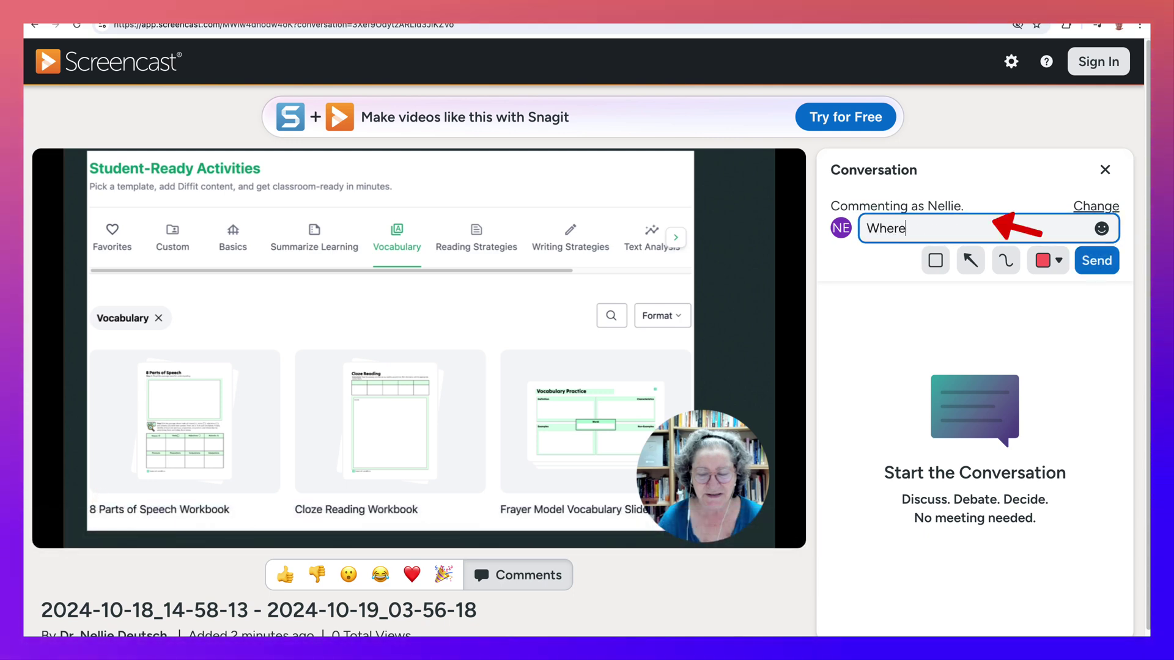
{"action": "type", "text": "'"}
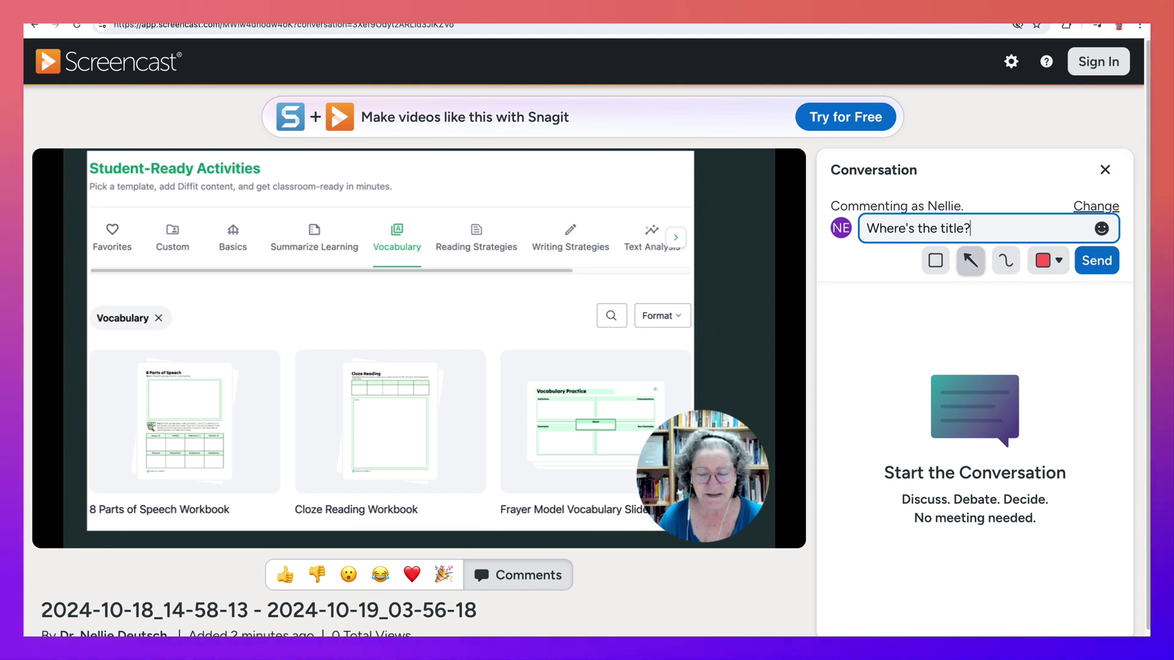
Step: Annotate the video frame with a box, a blue arrow at the Vocabulary tab, and a blue scribble
{"action": "left_click", "coordinate": [936, 261]}
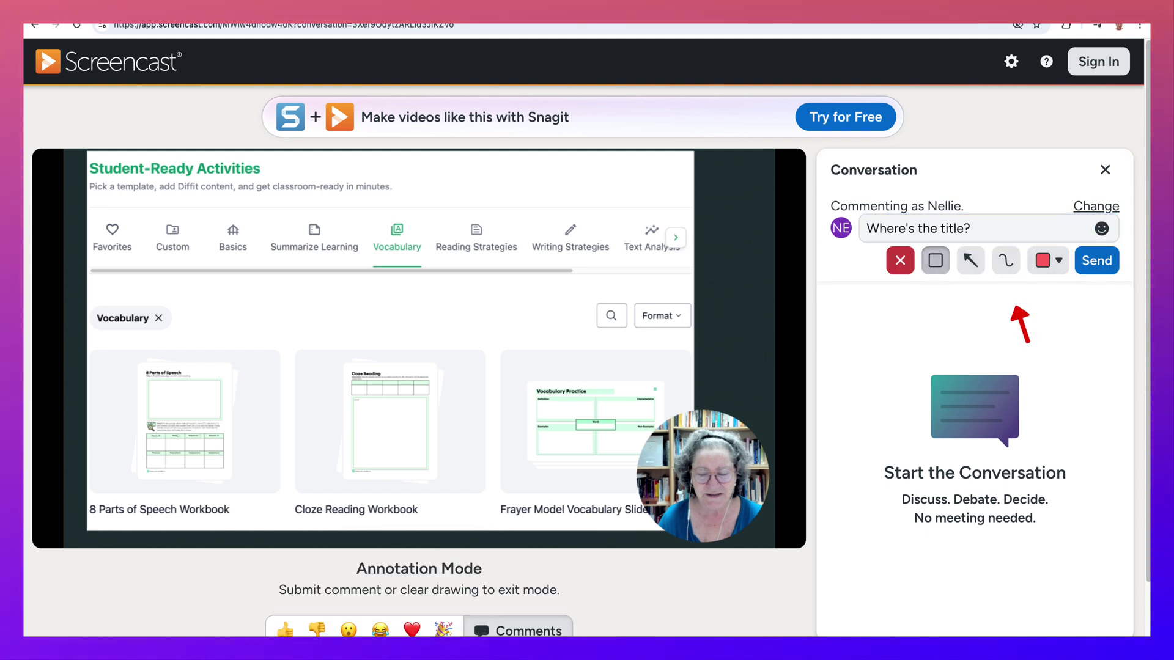
{"action": "left_click_drag", "start_coordinate": [407, 170], "coordinate": [561, 214]}
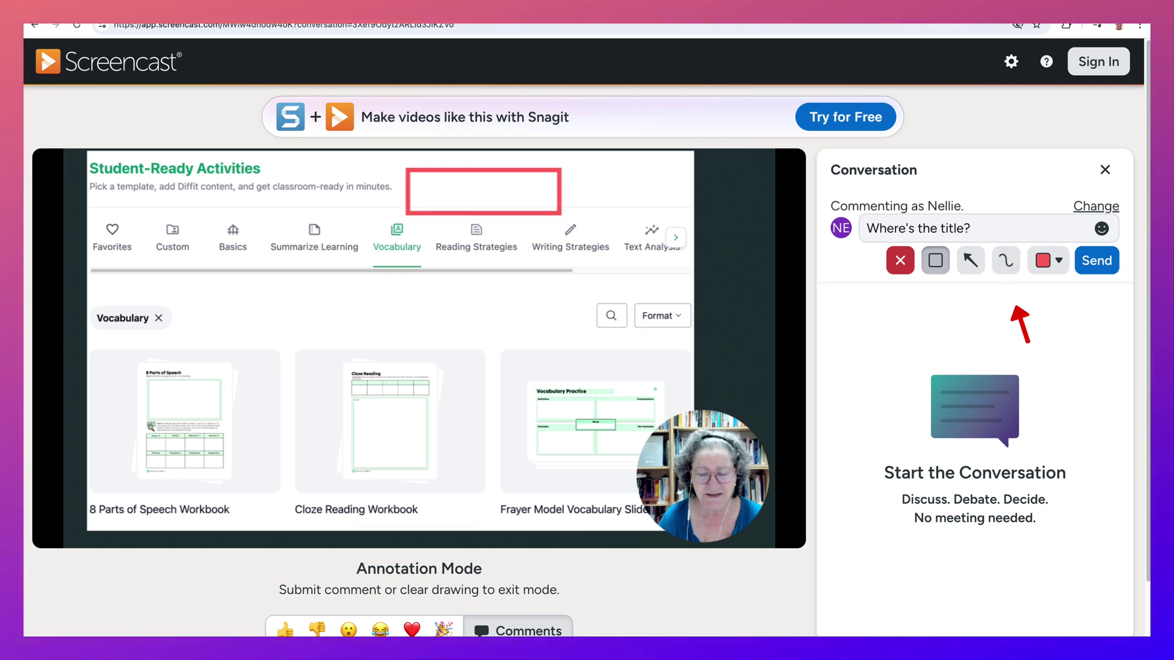
{"action": "left_click", "coordinate": [970, 260]}
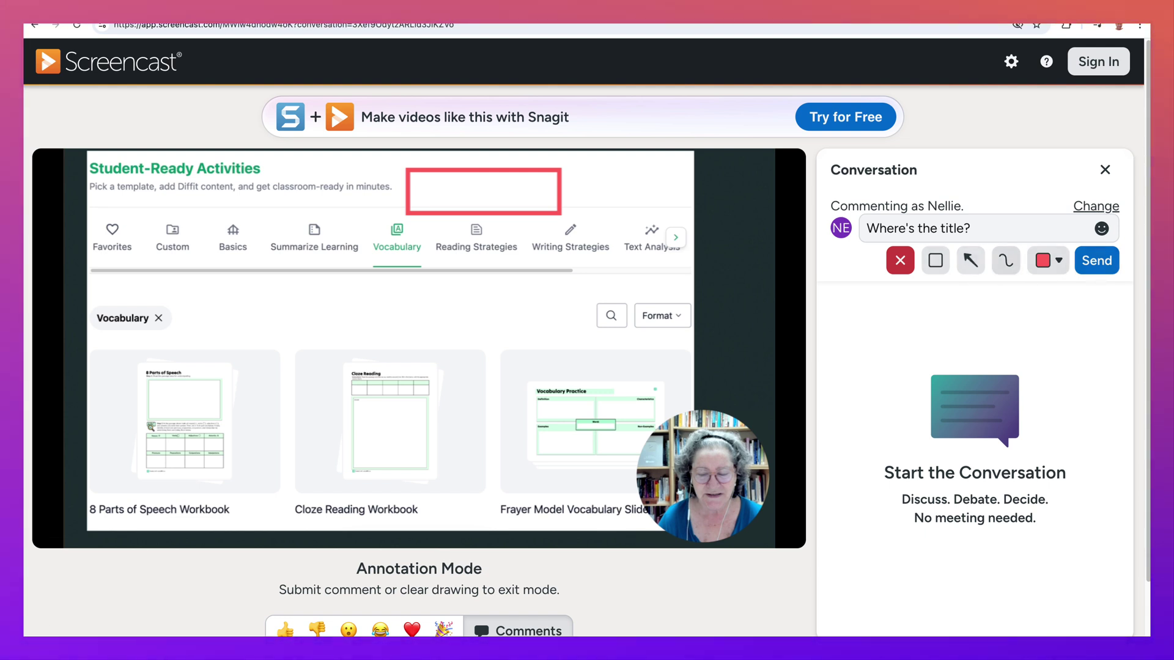
{"action": "left_click", "coordinate": [1048, 261]}
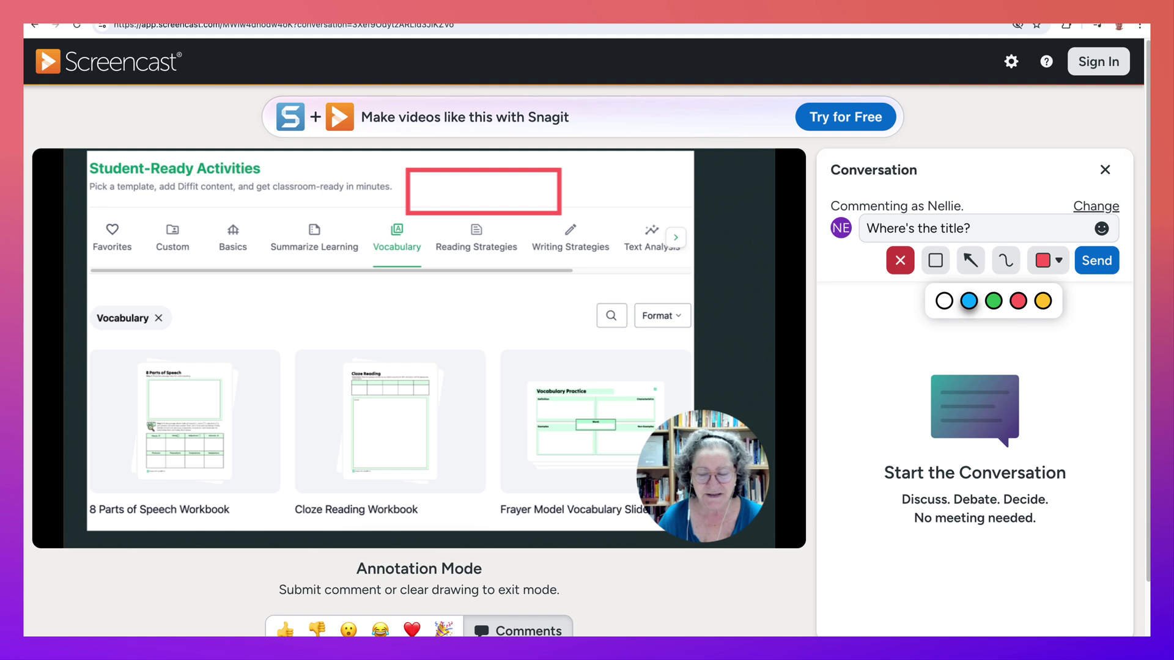
{"action": "left_click", "coordinate": [969, 301]}
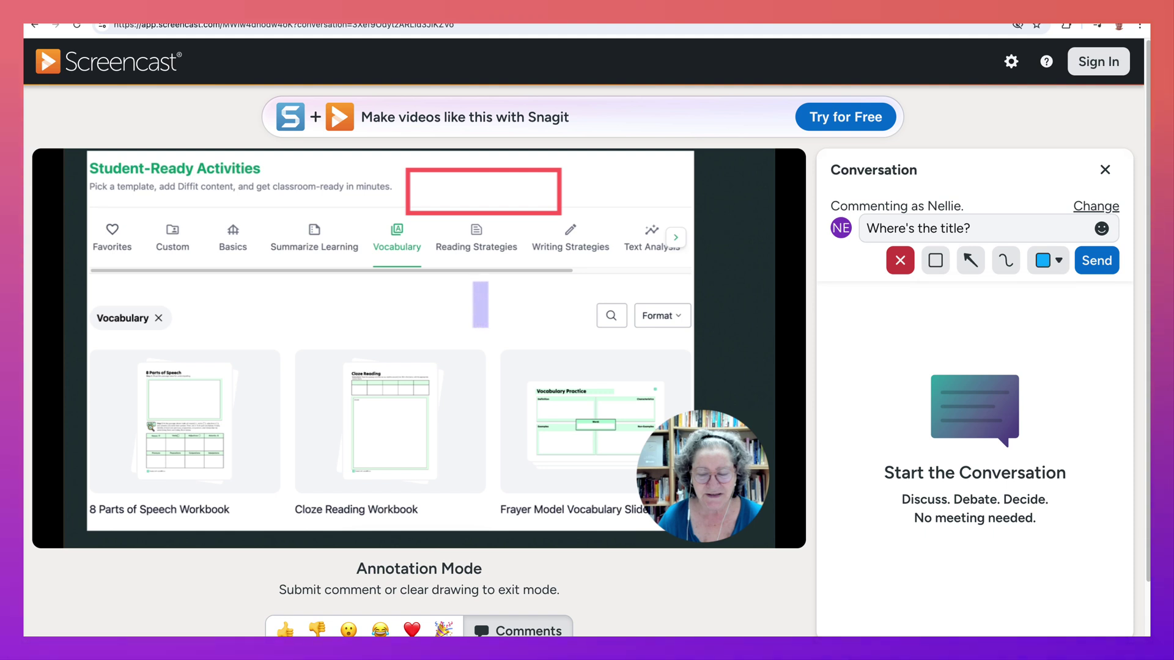
{"action": "left_click", "coordinate": [970, 260]}
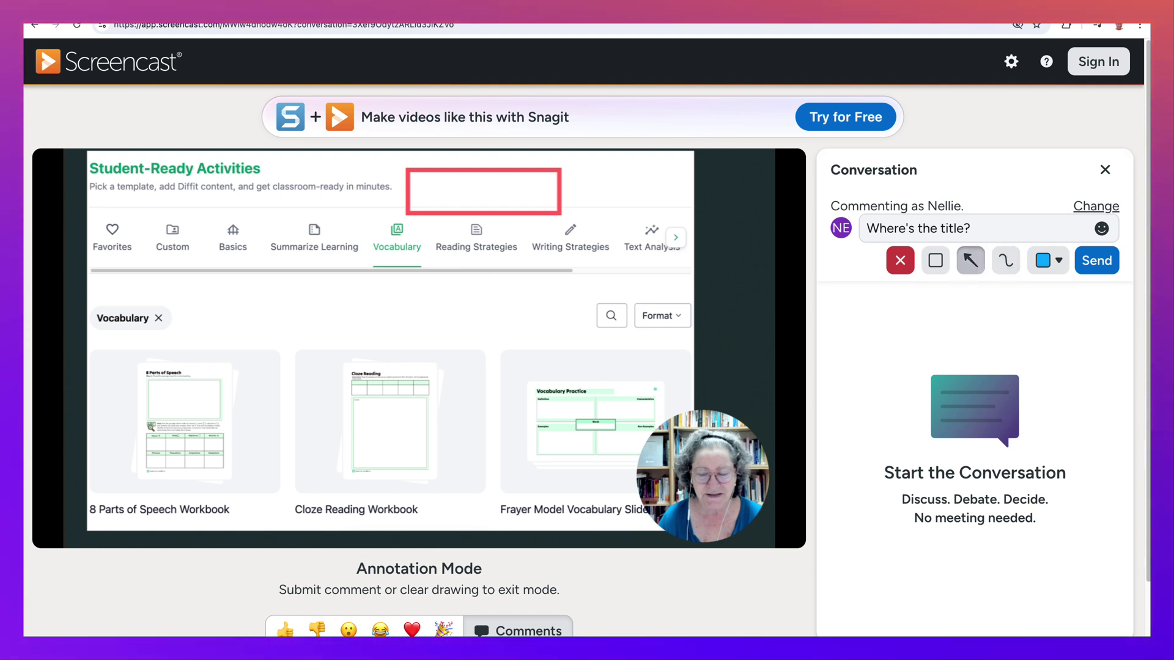
{"action": "left_click_drag", "start_coordinate": [414, 329], "coordinate": [402, 284]}
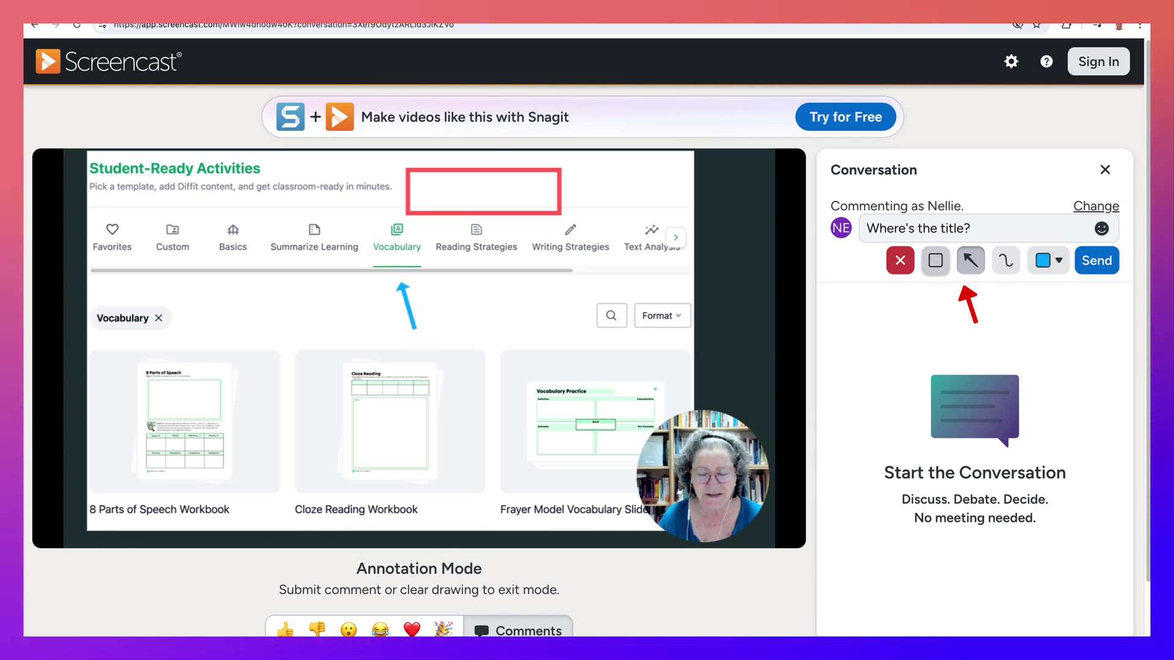
{"action": "left_click", "coordinate": [935, 261]}
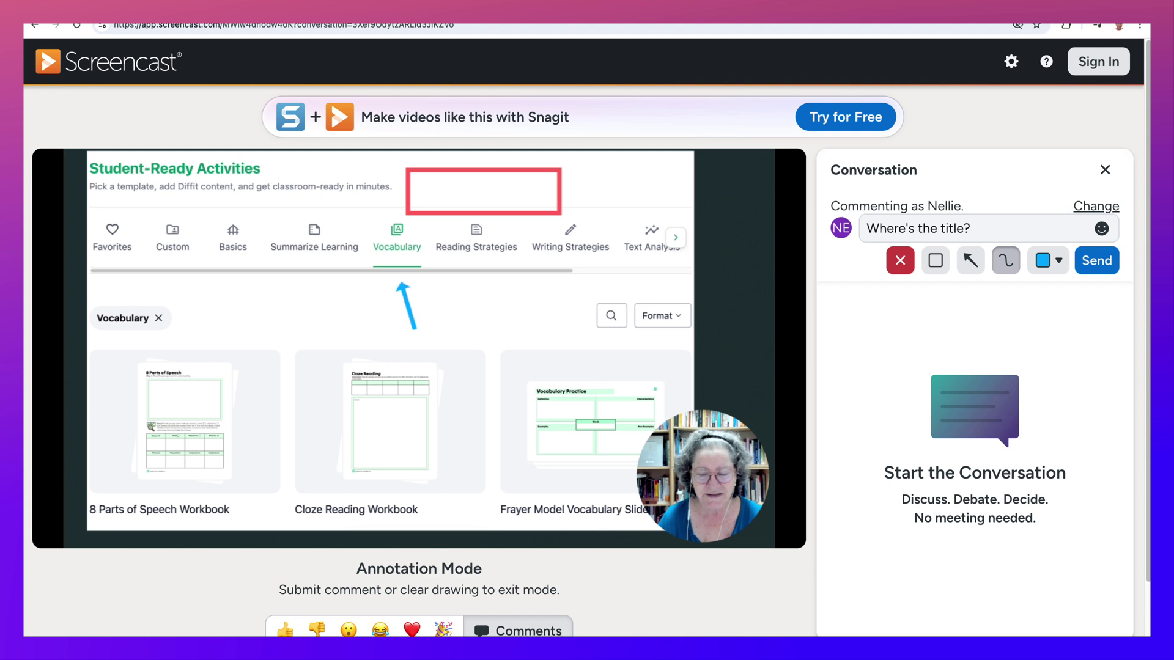
{"action": "left_click_drag", "start_coordinate": [226, 288], "coordinate": [287, 315]}
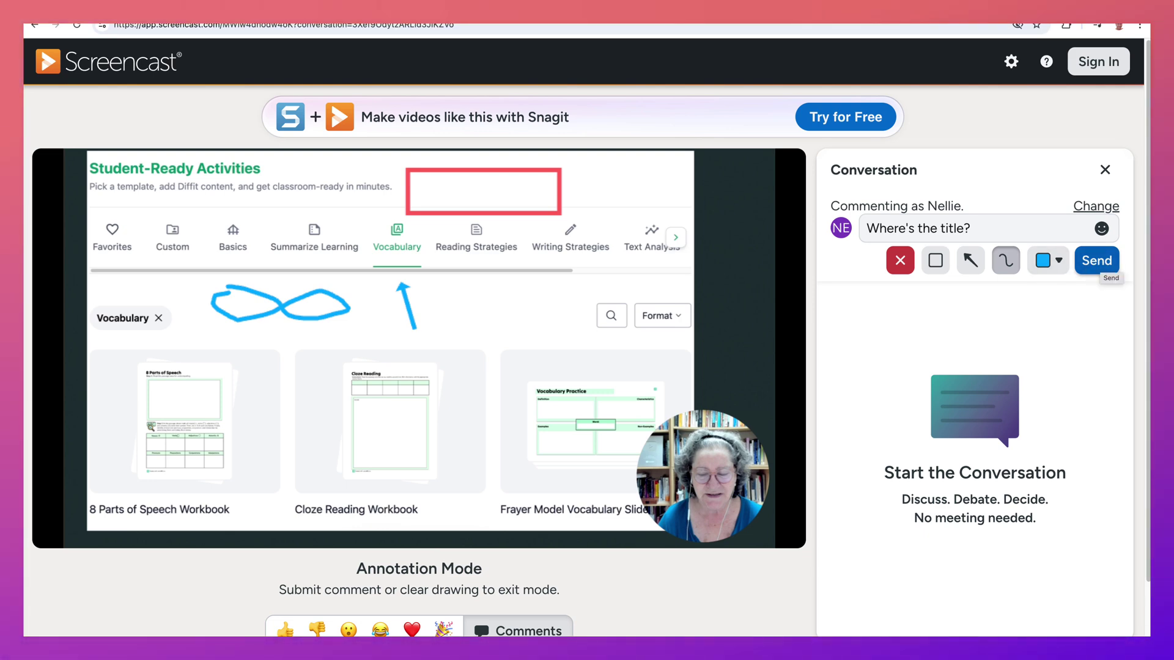
Step: Add the heart-eyes emoji to "Where's the title?" and post the comment
{"action": "left_click", "coordinate": [1102, 228]}
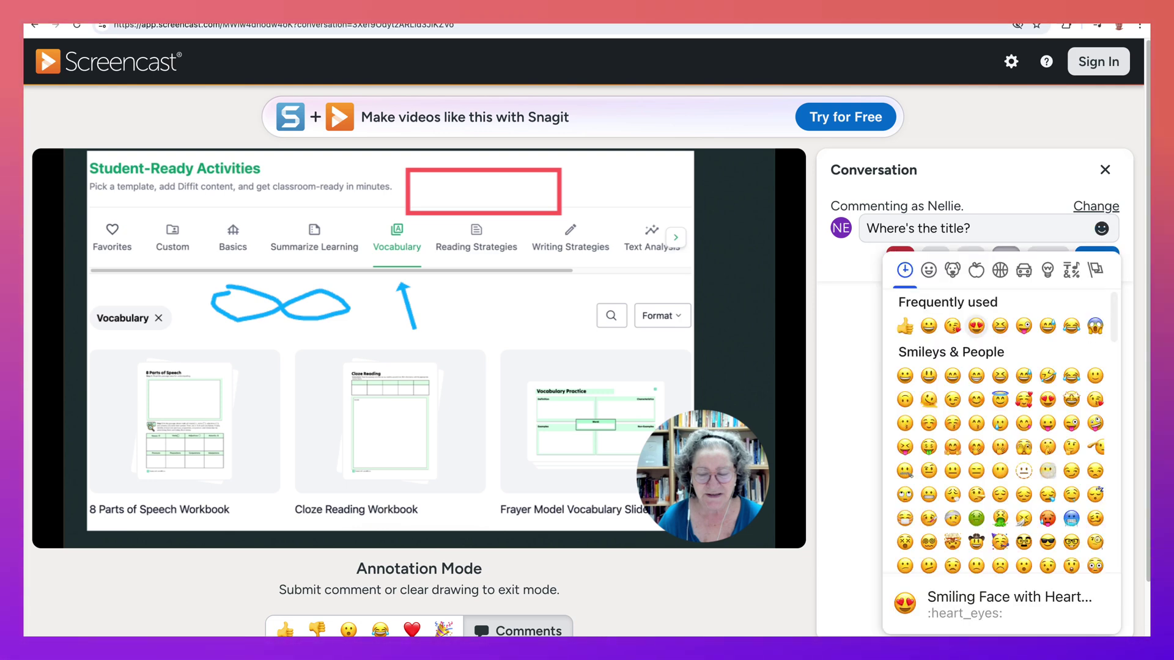
{"action": "left_click", "coordinate": [977, 326]}
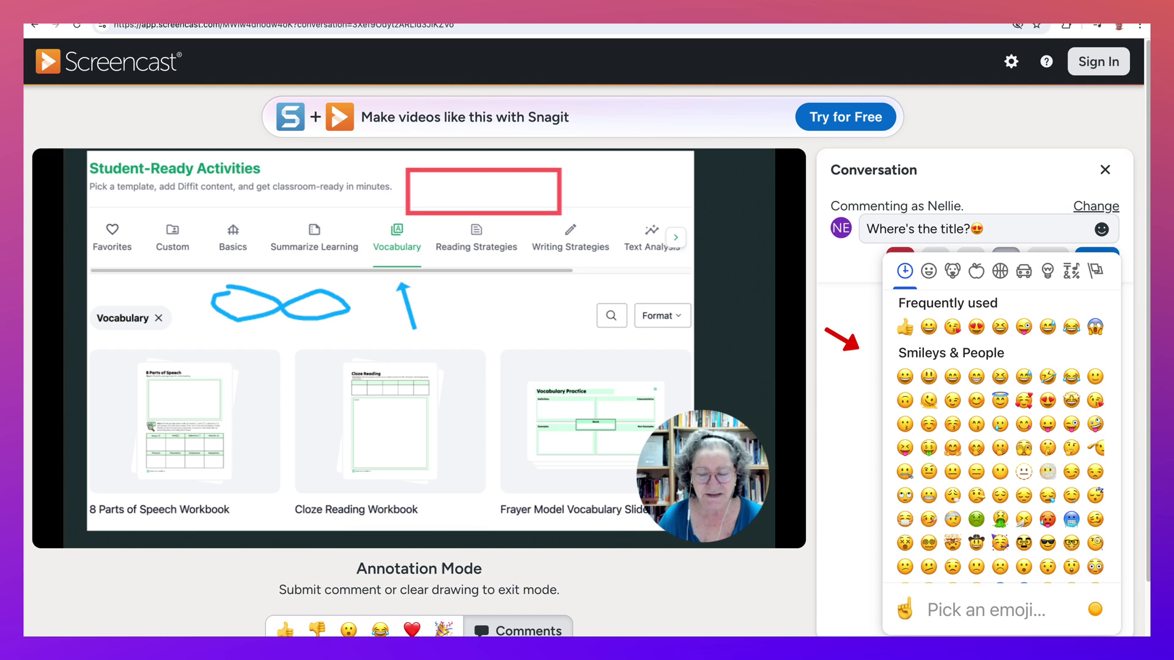
{"action": "key", "text": "Escape"}
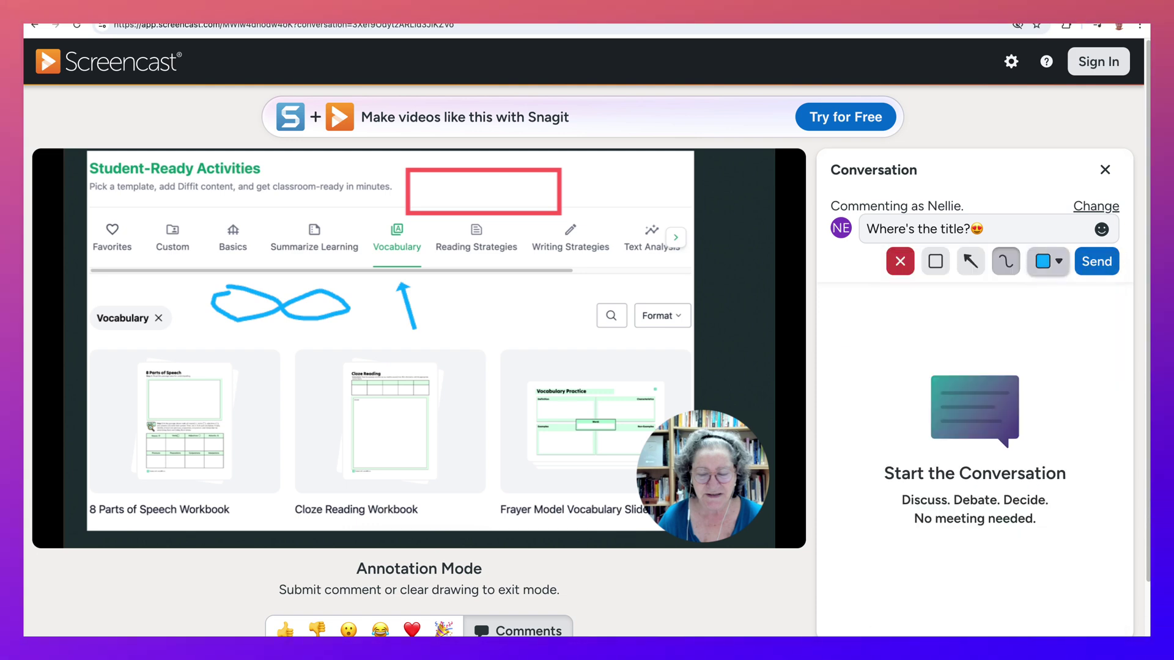
{"action": "left_click", "coordinate": [1097, 261]}
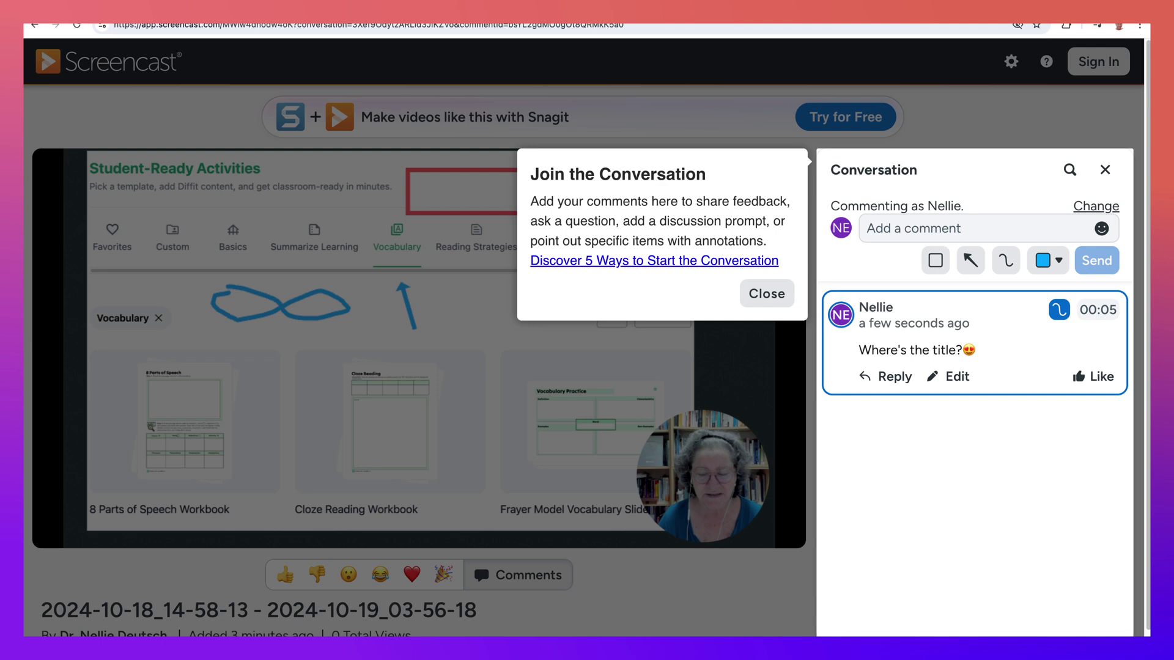
Step: Start a reply, dismiss the Join the Conversation tips, and reach the video's details
{"action": "left_click", "coordinate": [886, 377]}
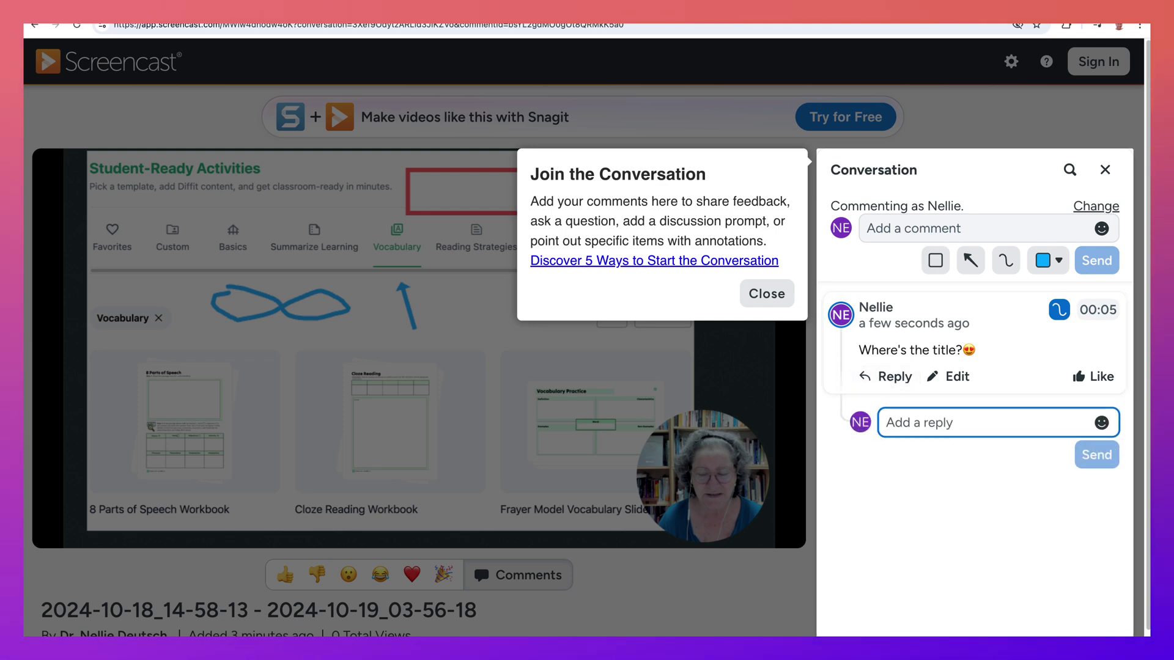
{"action": "left_click", "coordinate": [767, 293]}
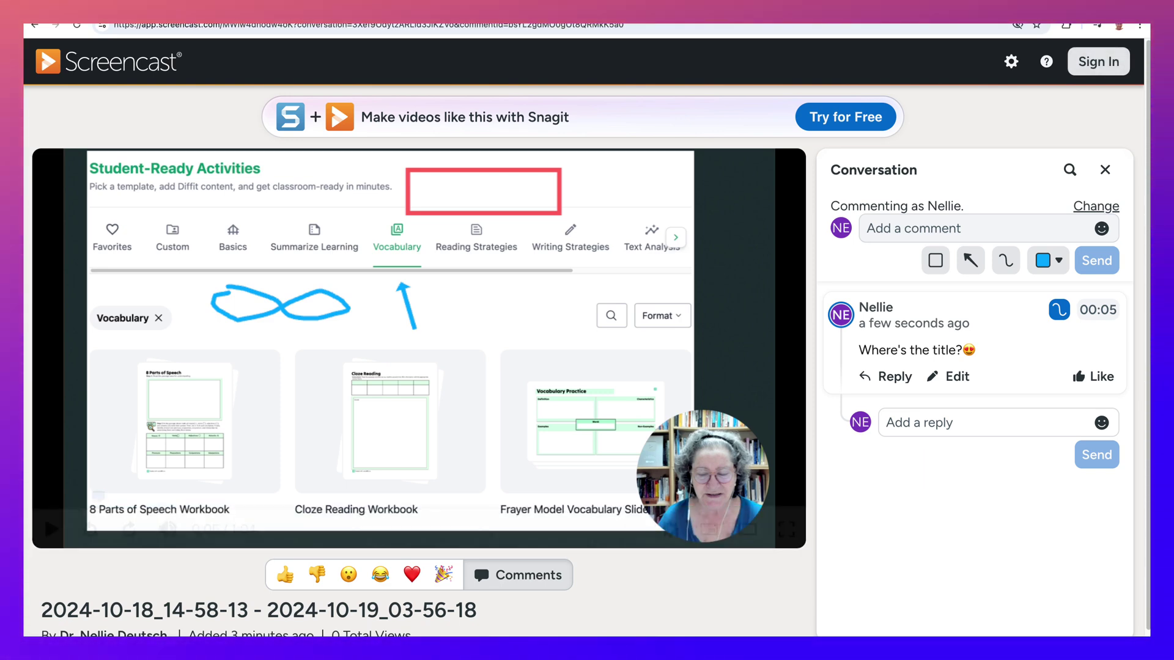
{"action": "left_click", "coordinate": [670, 530]}
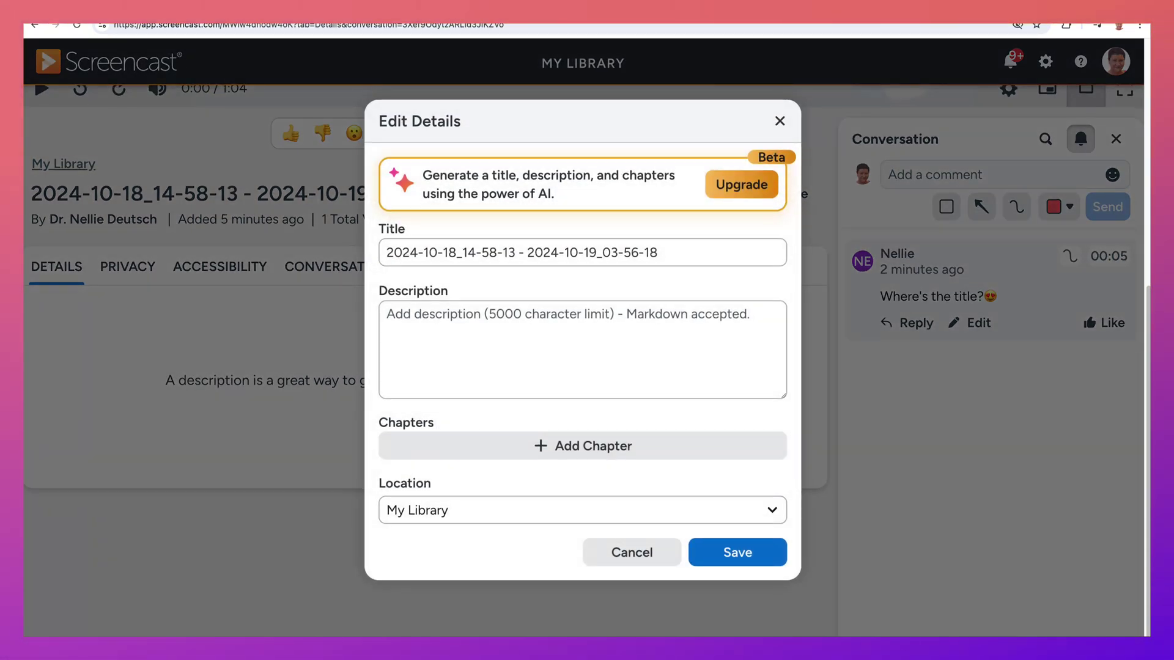
Step: Retitle the video 'Diffit' with description 'A bit about Diffit', keeping My Library, and save
{"action": "key", "text": "Tab"}
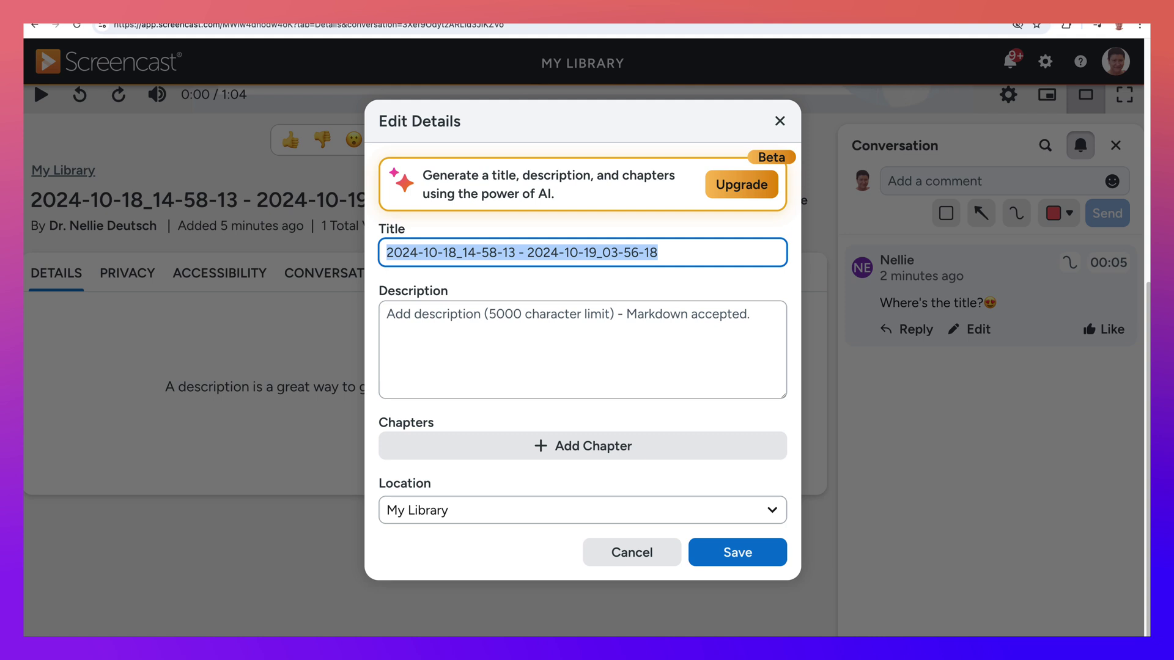
{"action": "type", "text": "Diffit"}
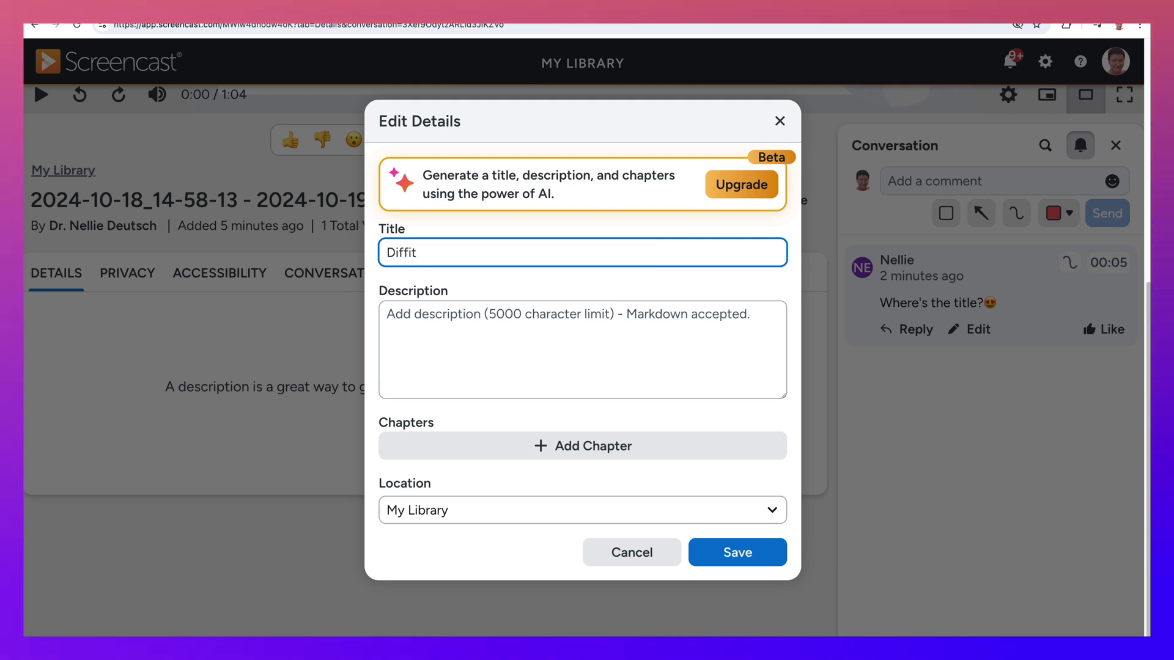
{"action": "key", "text": "Tab"}
{"action": "type", "text": "A"}
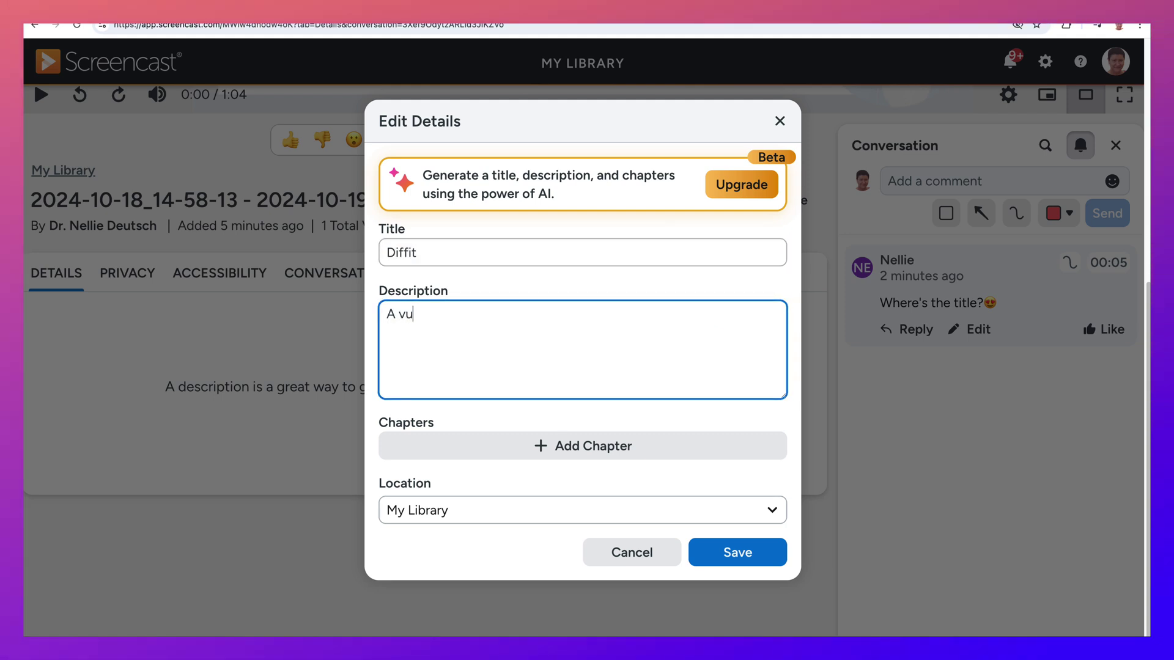
{"action": "key", "text": "BackSpace"}
{"action": "type", "text": "bit ab"}
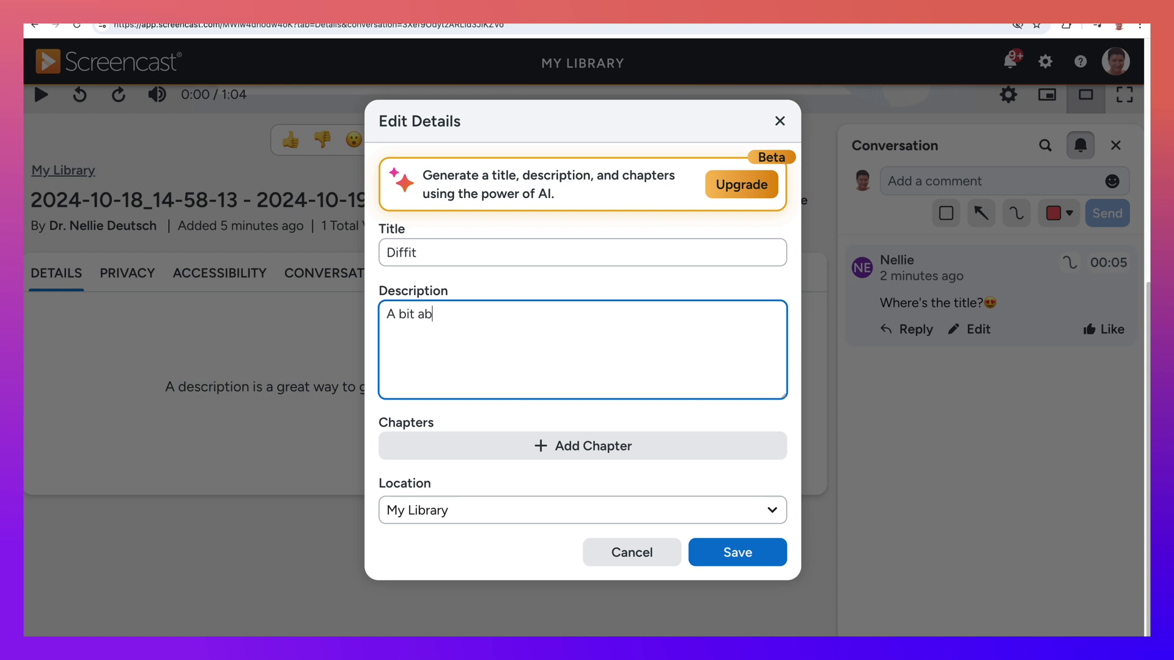
{"action": "type", "text": "out Diffit"}
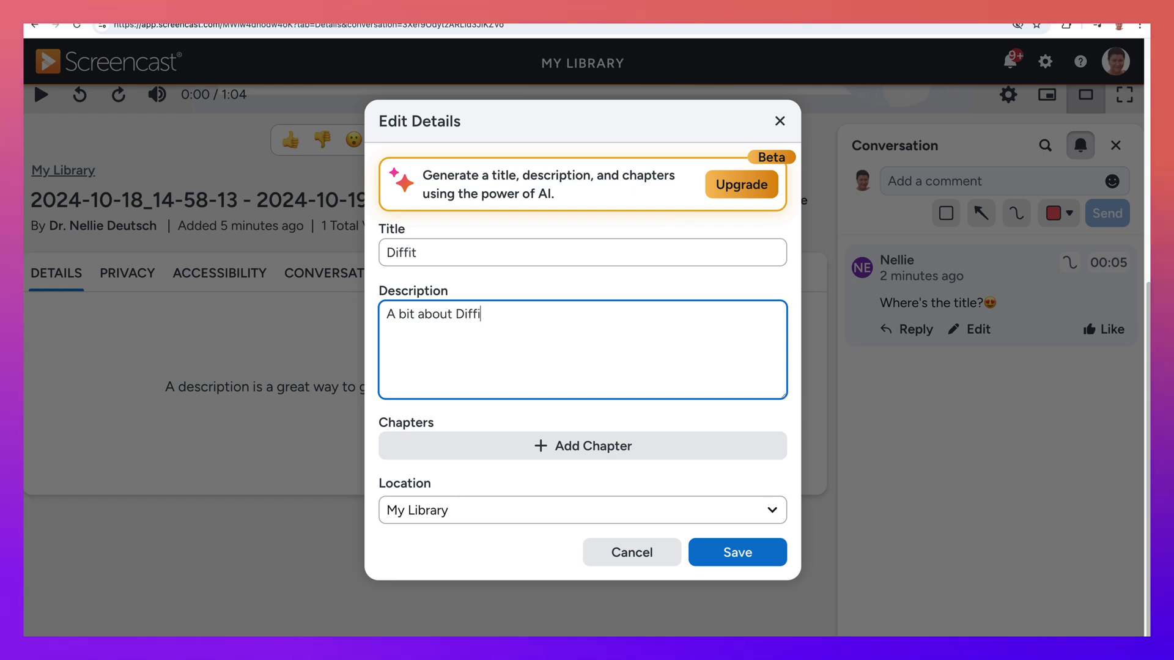
{"action": "key", "text": "Tab"}
{"action": "key", "text": "Tab"}
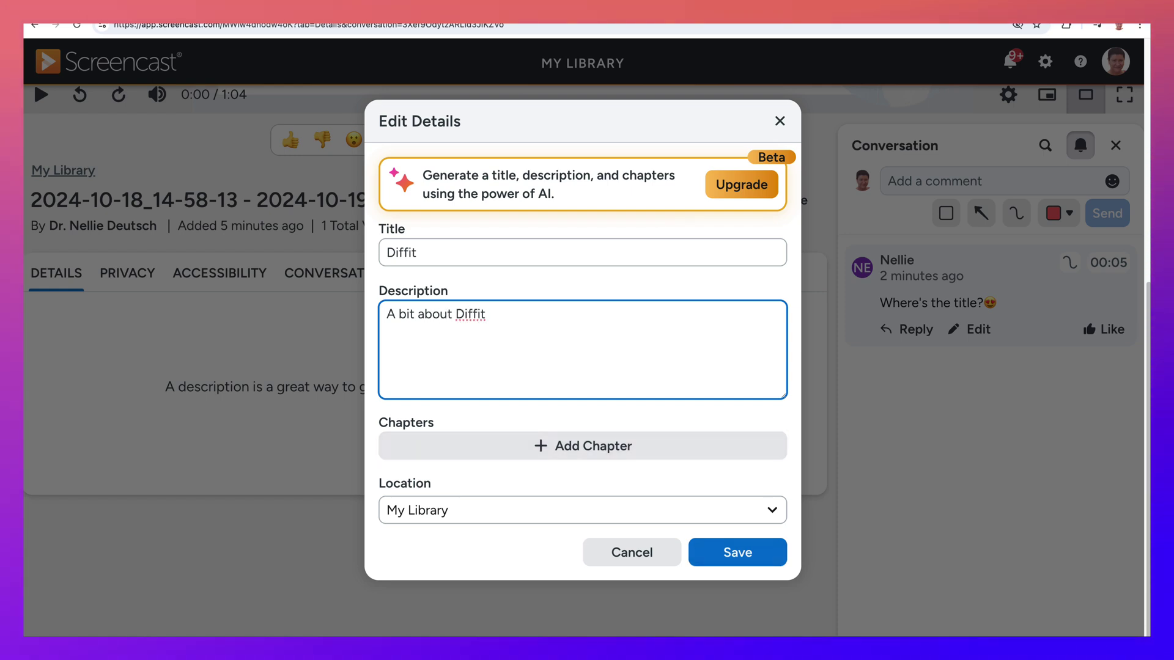
{"action": "key", "text": "space"}
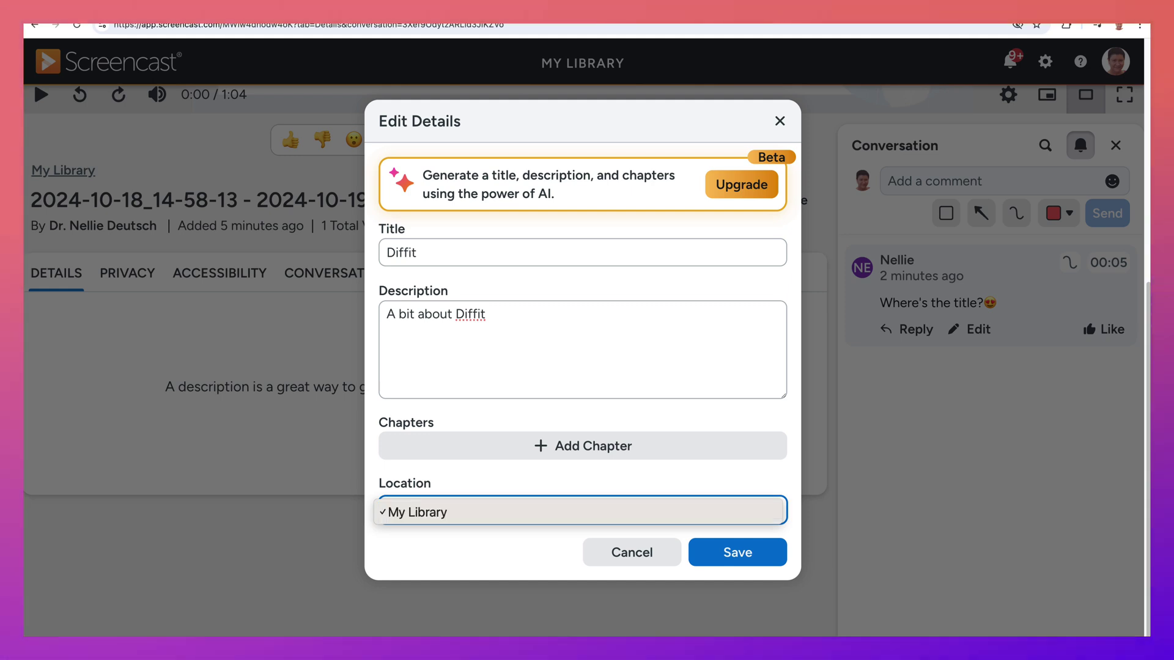
{"action": "key", "text": "Return"}
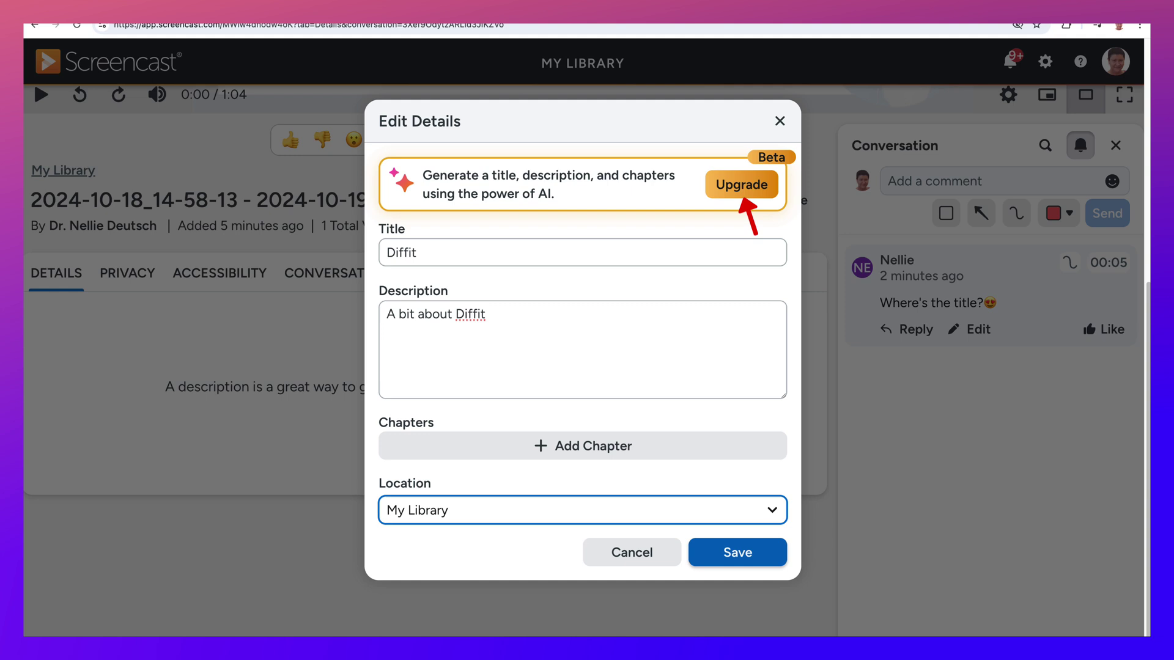
{"action": "key", "text": "Return"}
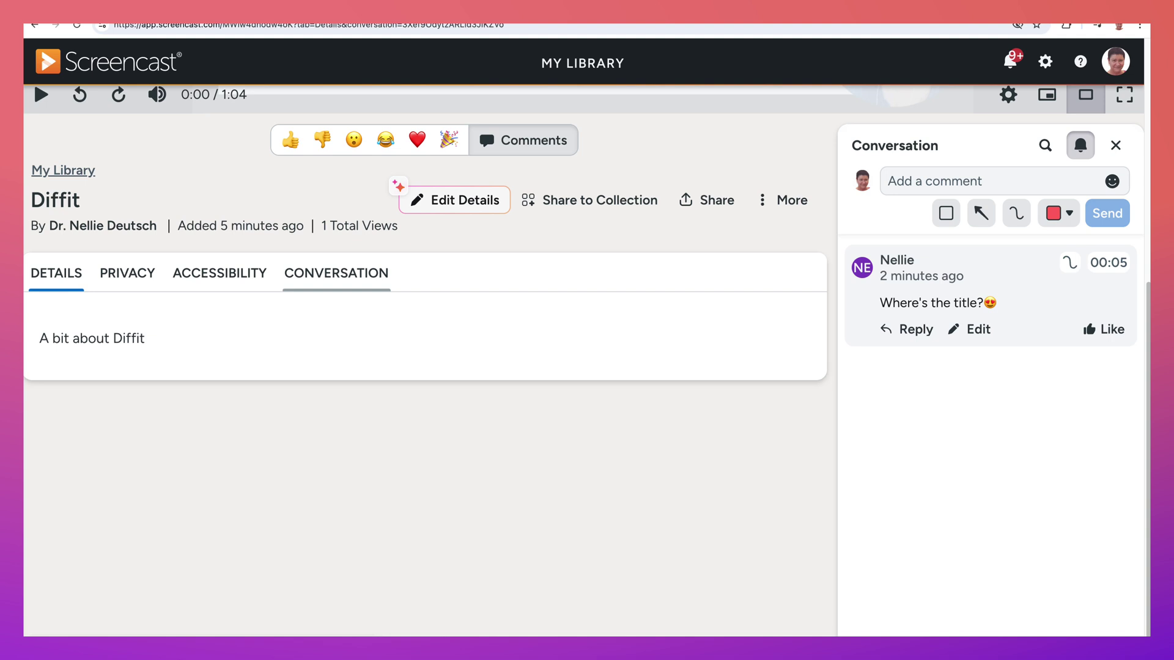
Step: Review Diffit's privacy, collection and extra-action options, then bring up its Share Media dialog
{"action": "left_click", "coordinate": [128, 273]}
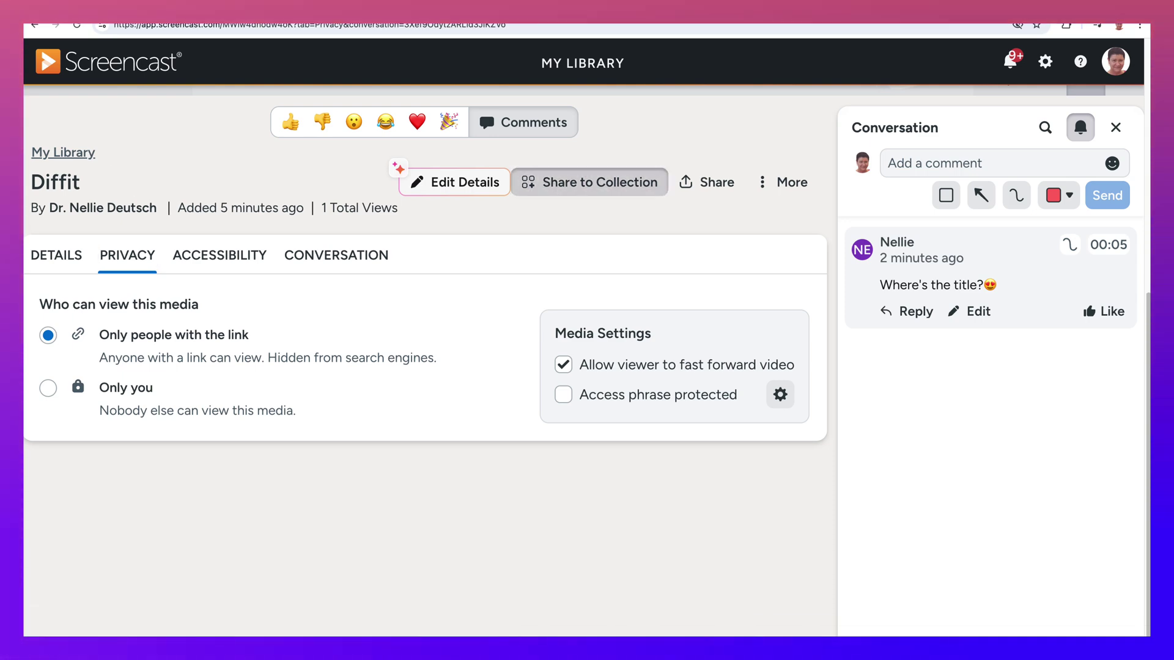
{"action": "left_click", "coordinate": [590, 182]}
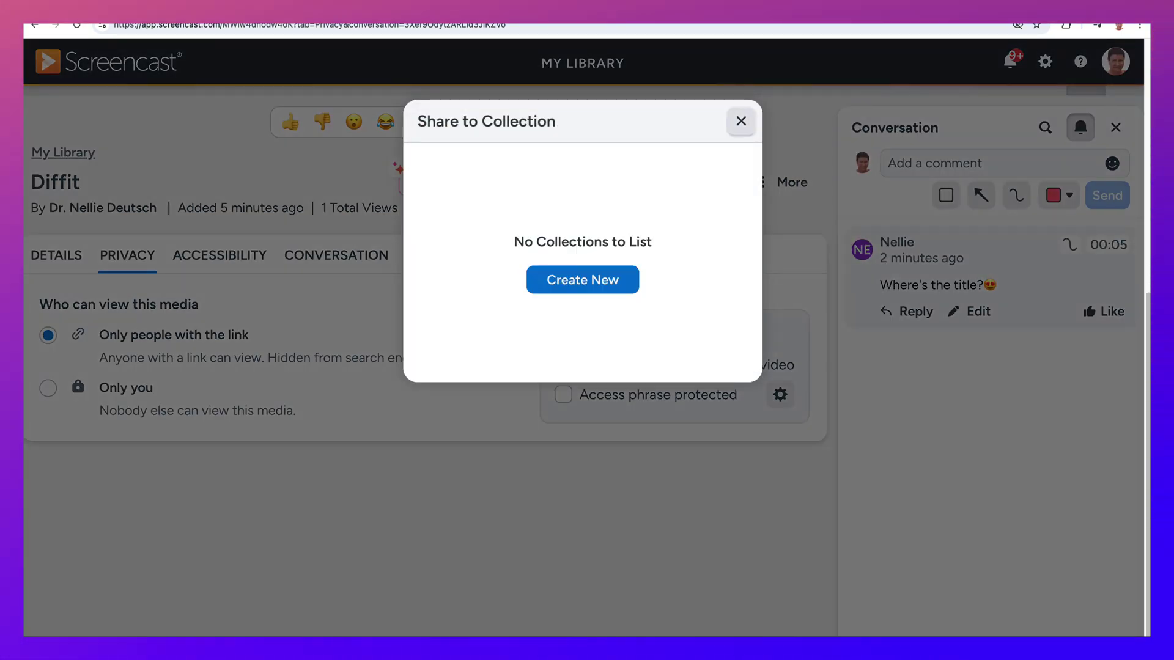
{"action": "left_click", "coordinate": [741, 121]}
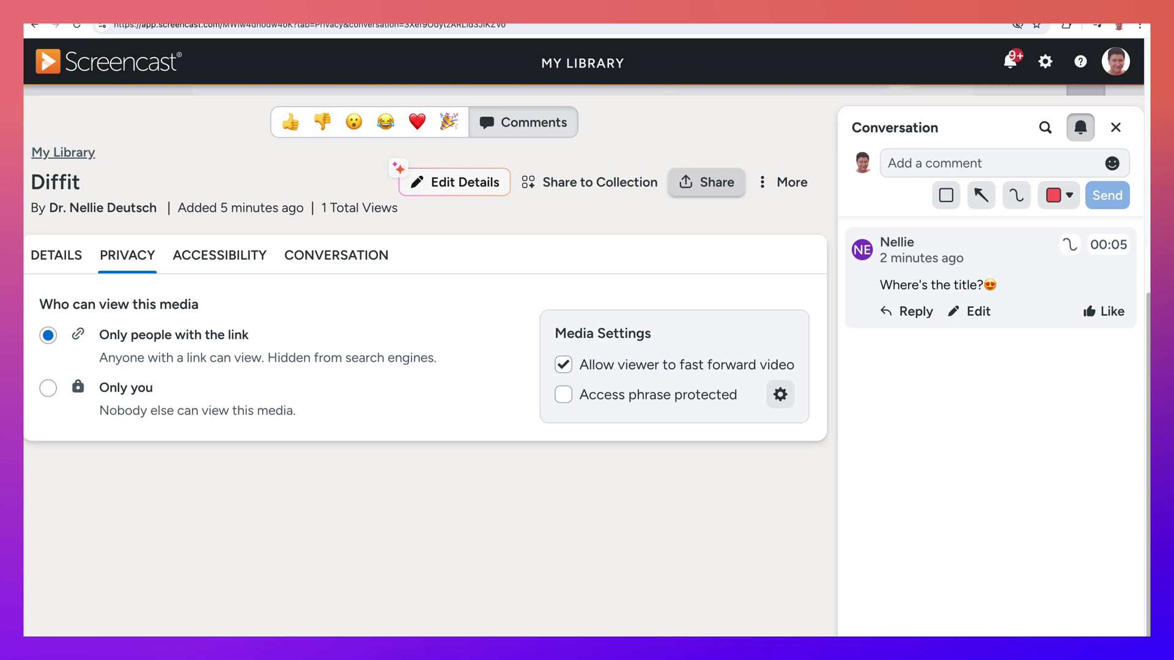
{"action": "left_click", "coordinate": [783, 183]}
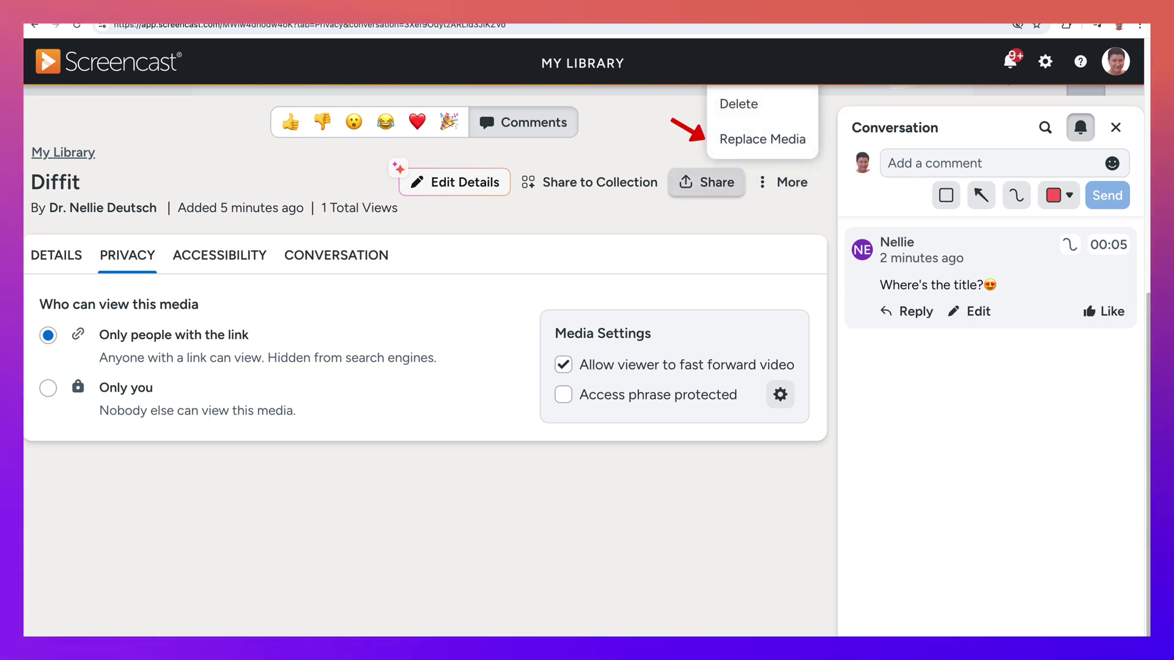
{"action": "left_click", "coordinate": [707, 182]}
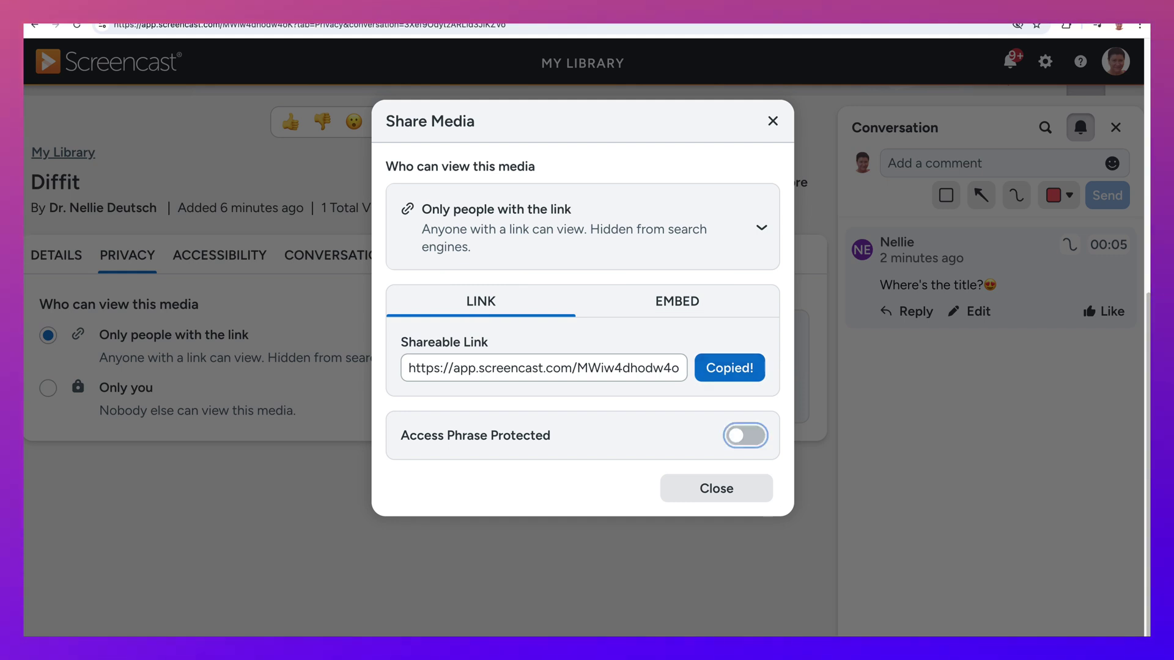
Step: Toggle access phrase protection for Diffit's shareable link
{"action": "left_click", "coordinate": [746, 435]}
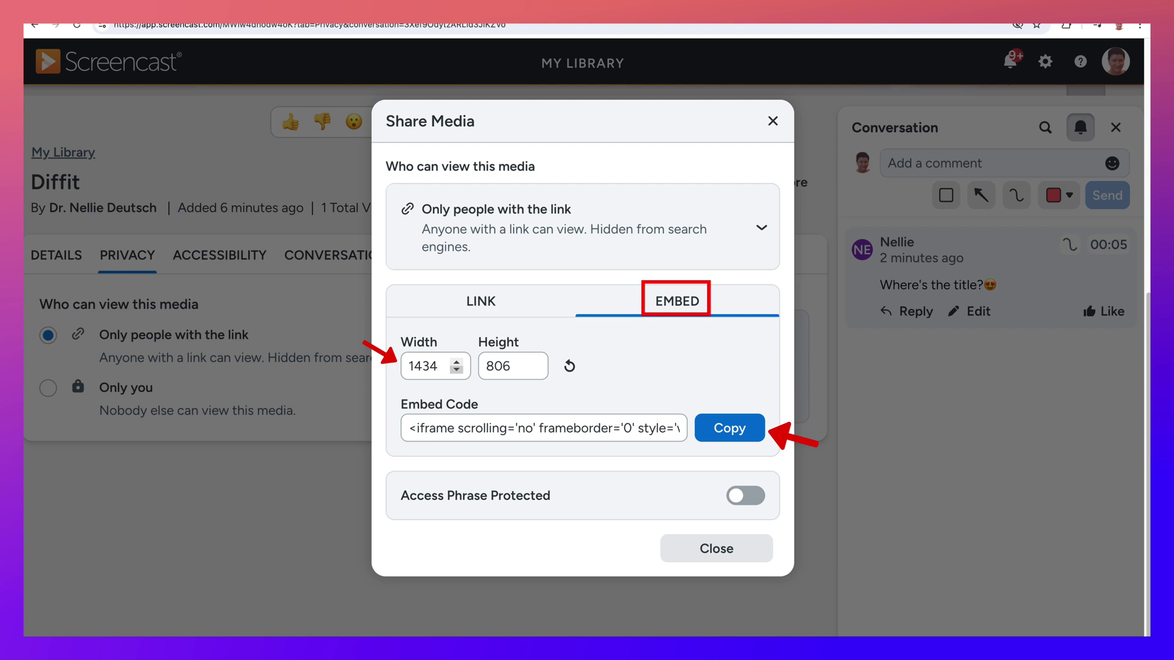
Step: Resize Diffit's embed to 400 wide by 225 high and copy the embed code
{"action": "key", "text": "Down"}
{"action": "key", "text": "Down"}
{"action": "key", "text": "Down"}
{"action": "key", "text": "Down"}
{"action": "key", "text": "Down"}
{"action": "key", "text": "Down"}
{"action": "key", "text": "Down"}
{"action": "key", "text": "Down"}
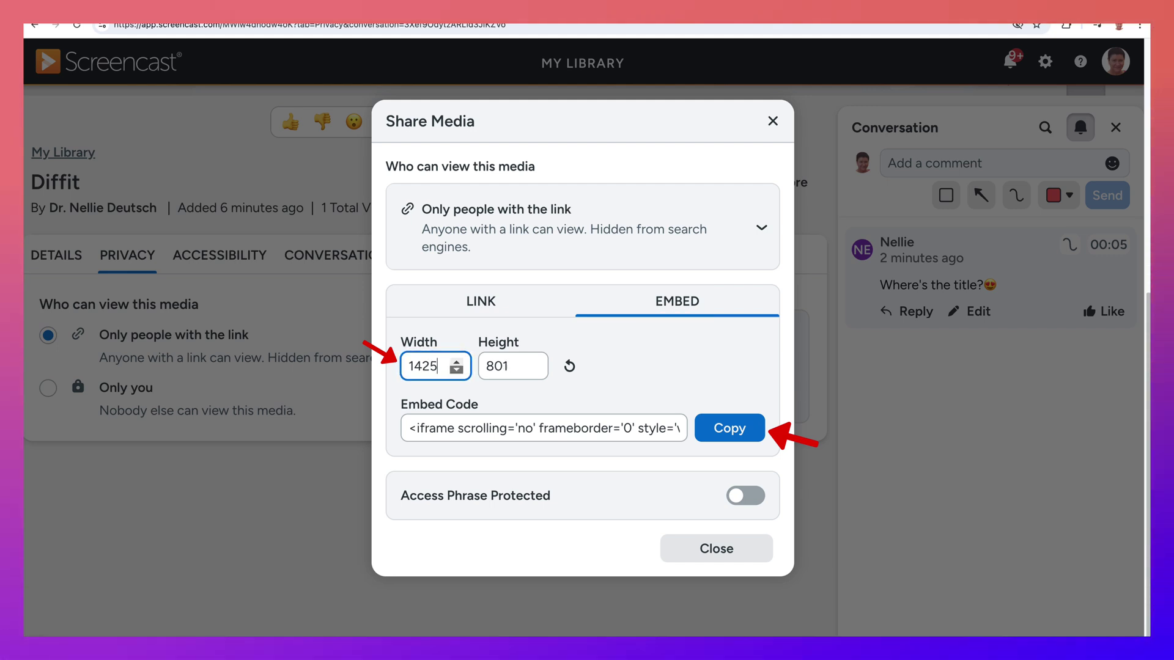
{"action": "key", "text": "Down"}
{"action": "key", "text": "Down"}
{"action": "key", "text": "Down"}
{"action": "key", "text": "Down"}
{"action": "key", "text": "Down"}
{"action": "key", "text": "Down"}
{"action": "key", "text": "Down"}
{"action": "key", "text": "Down"}
{"action": "key", "text": "Down"}
{"action": "key", "text": "Down"}
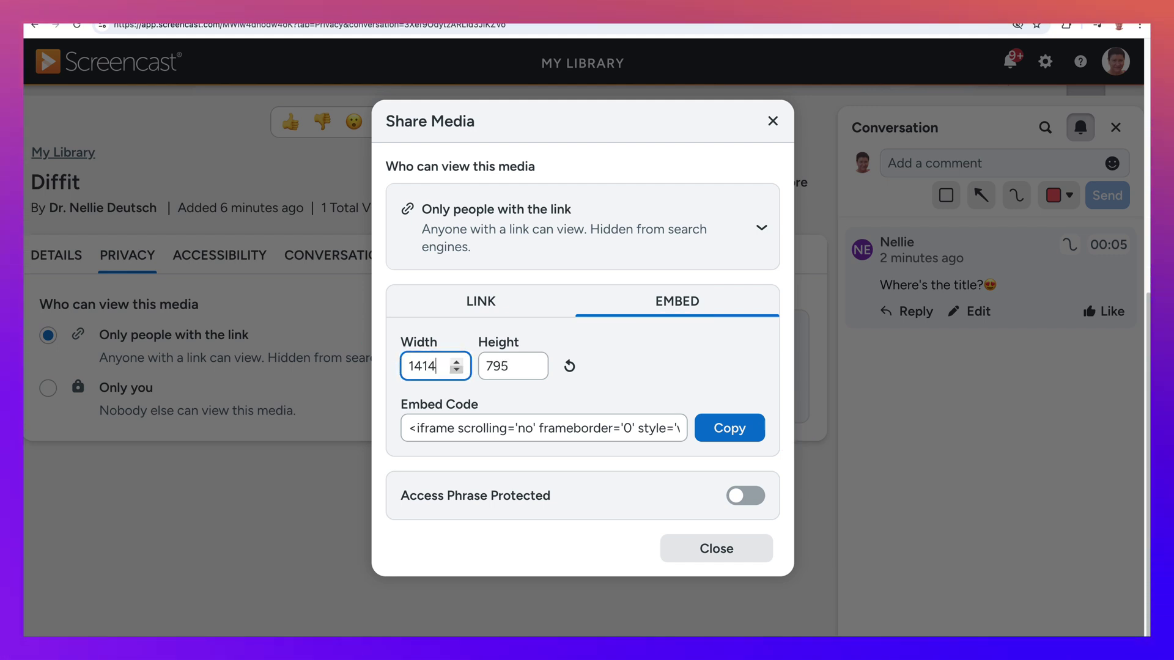
{"action": "key", "text": "Down"}
{"action": "key", "text": "Down"}
{"action": "key", "text": "Down"}
{"action": "key", "text": "Down"}
{"action": "key", "text": "Down"}
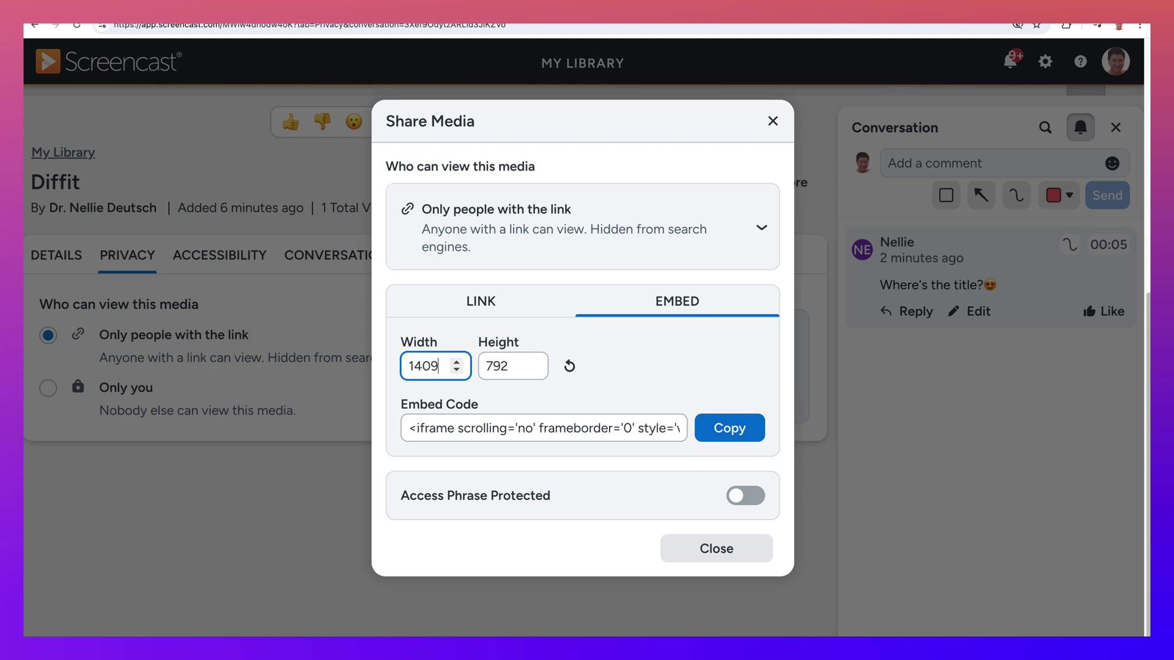
{"action": "key", "text": "ctrl+a"}
{"action": "type", "text": "4"}
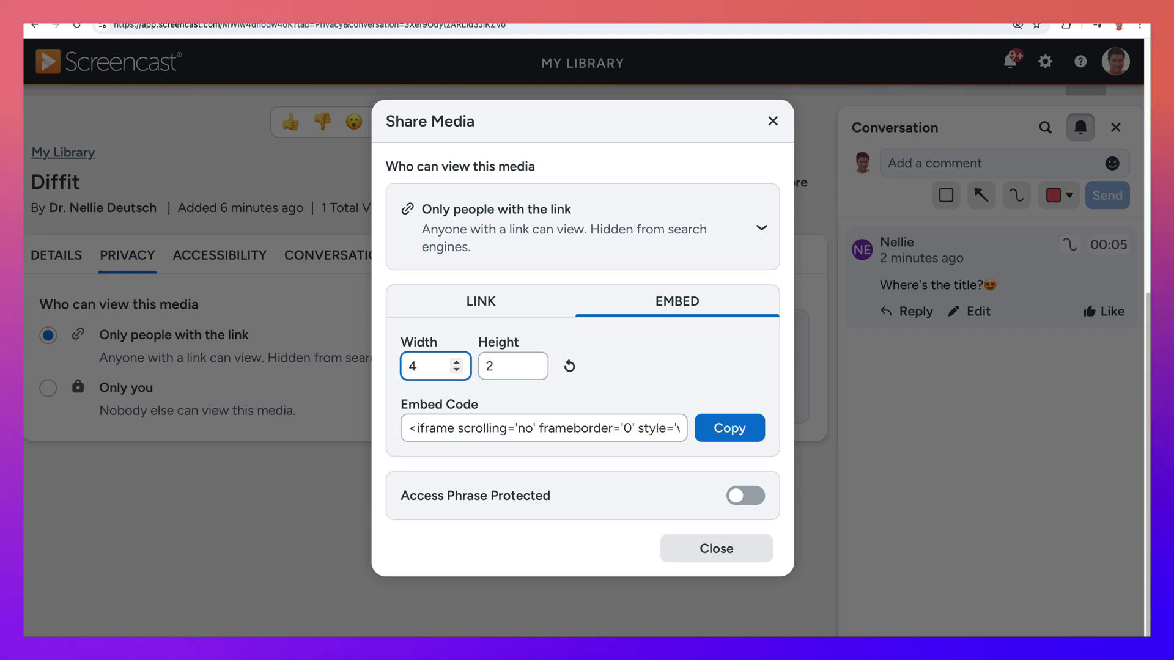
{"action": "type", "text": "00"}
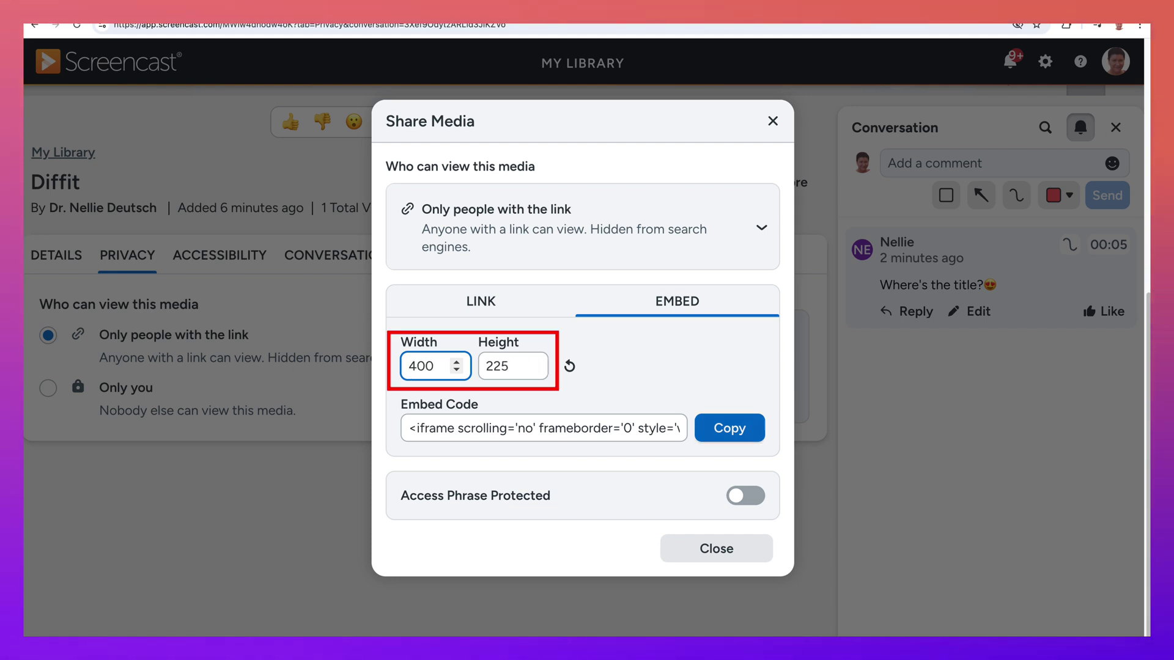
{"action": "left_click", "coordinate": [730, 428]}
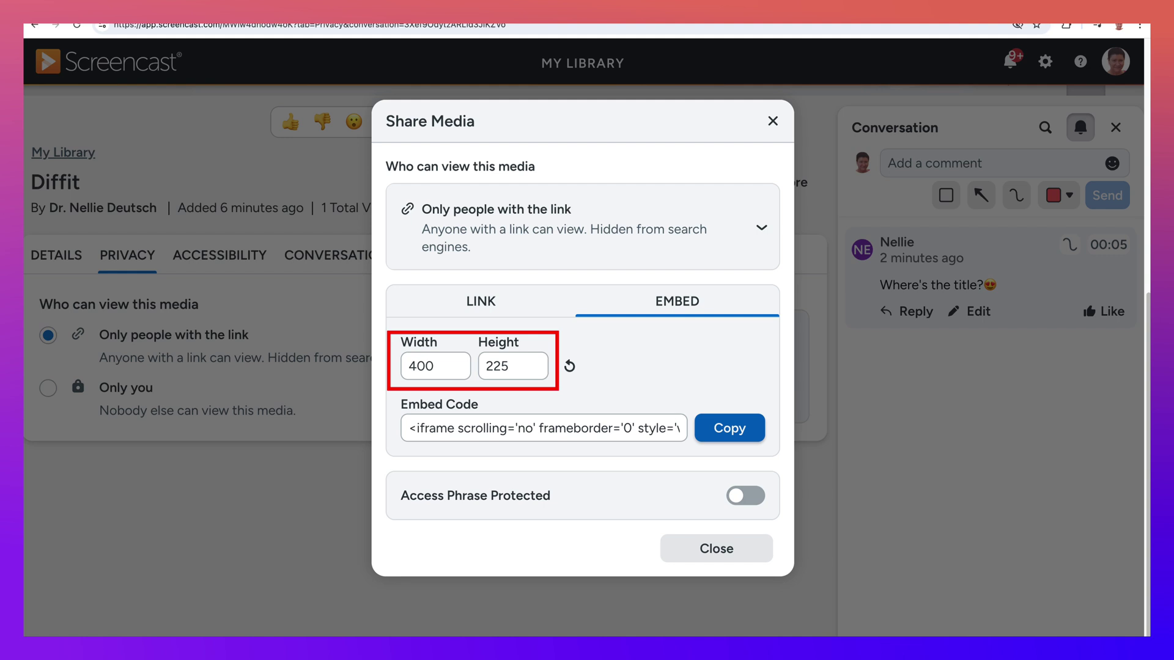
{"action": "key", "text": "Return"}
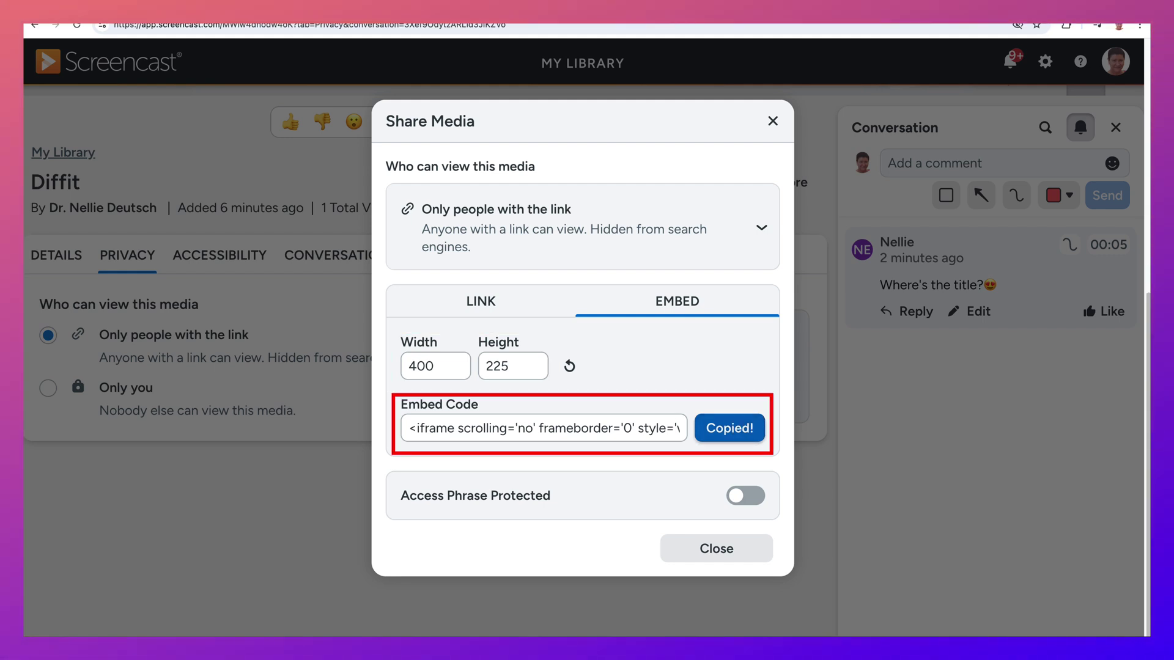